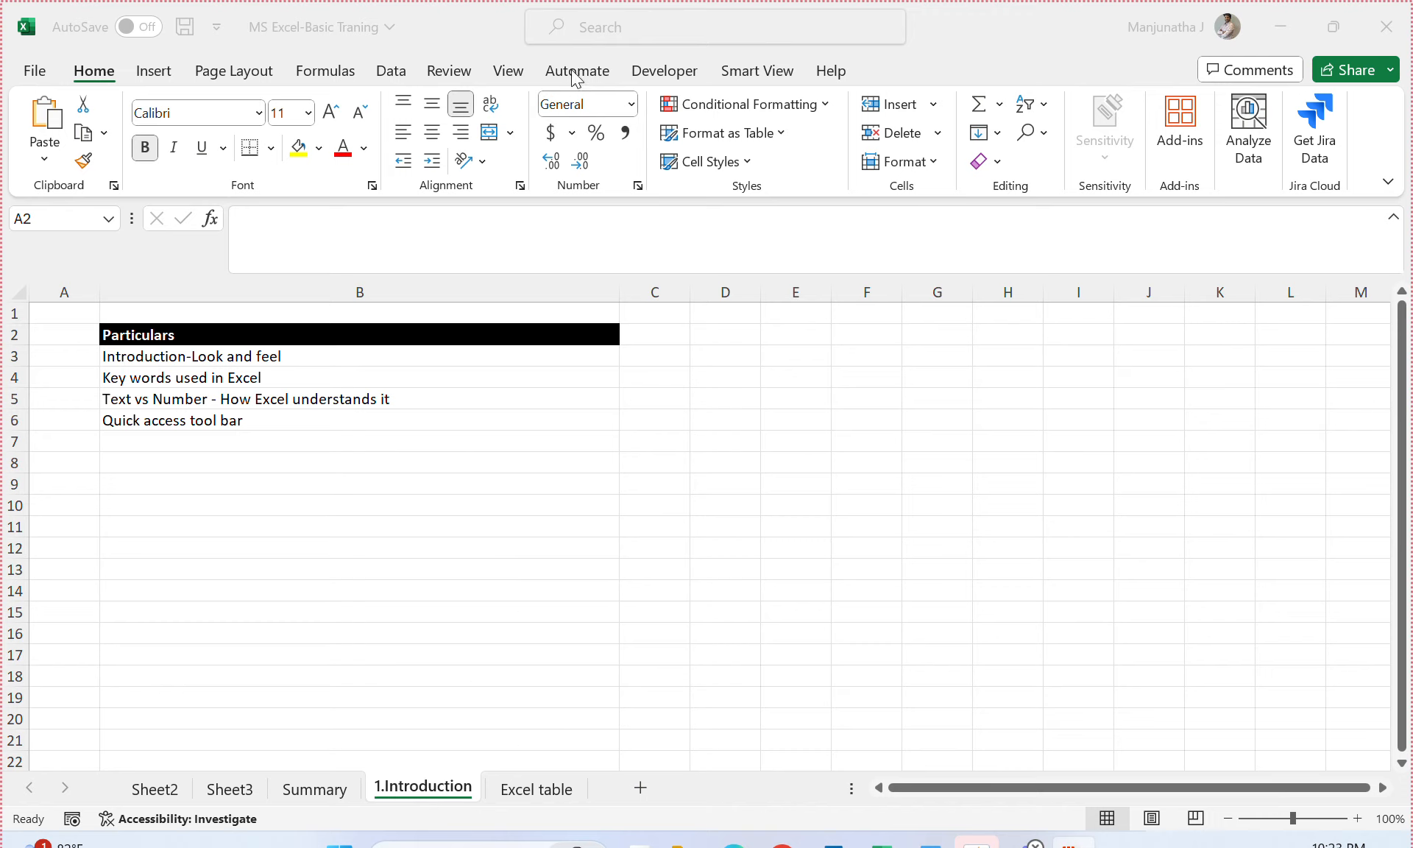
- On Sheet3, select column A, column B, row 1 and cell E5 in turn to show columns, rows and cells
{"action": "left_click", "coordinate": [229, 789]}
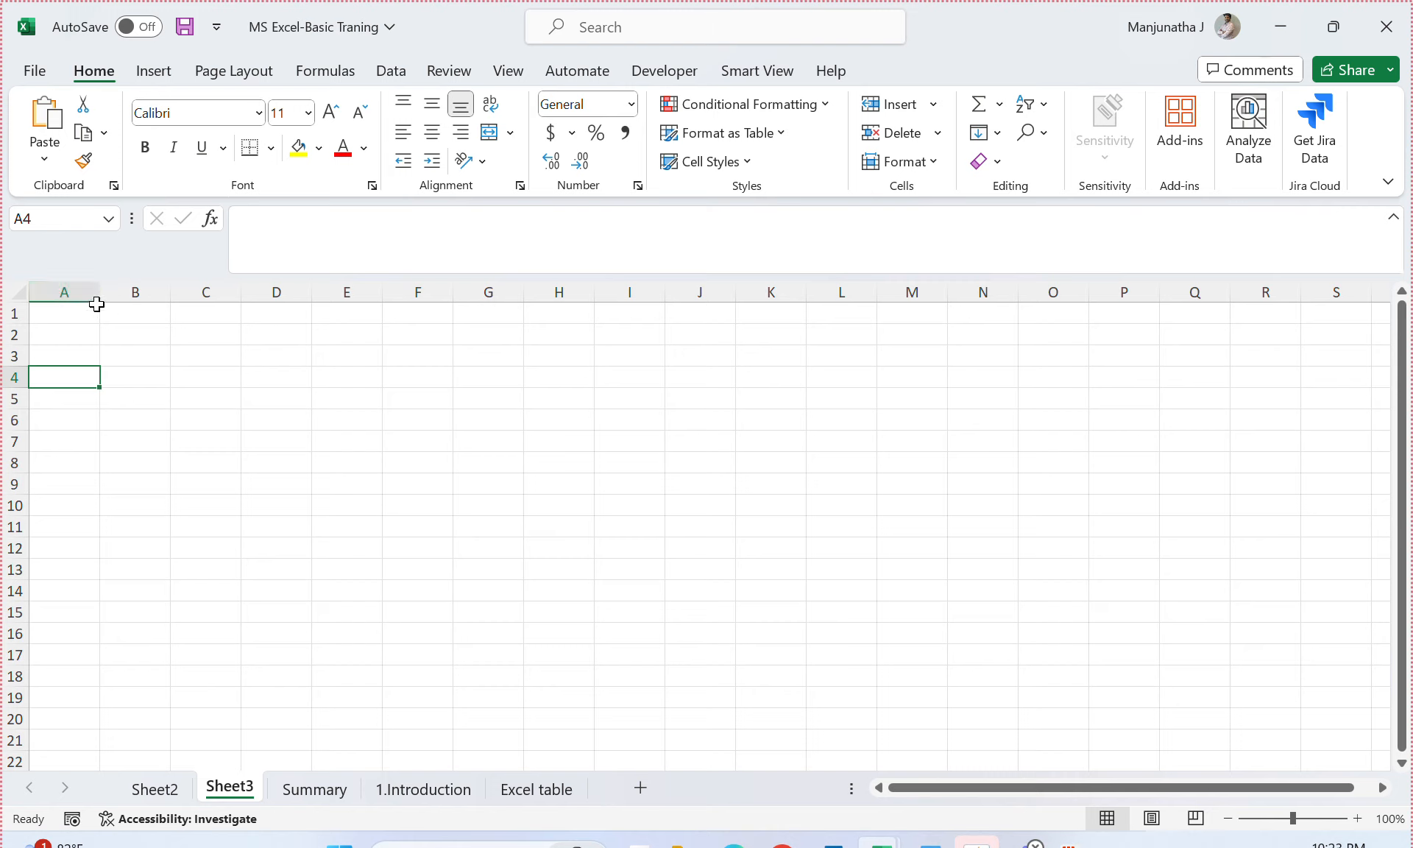
{"action": "left_click", "coordinate": [79, 287]}
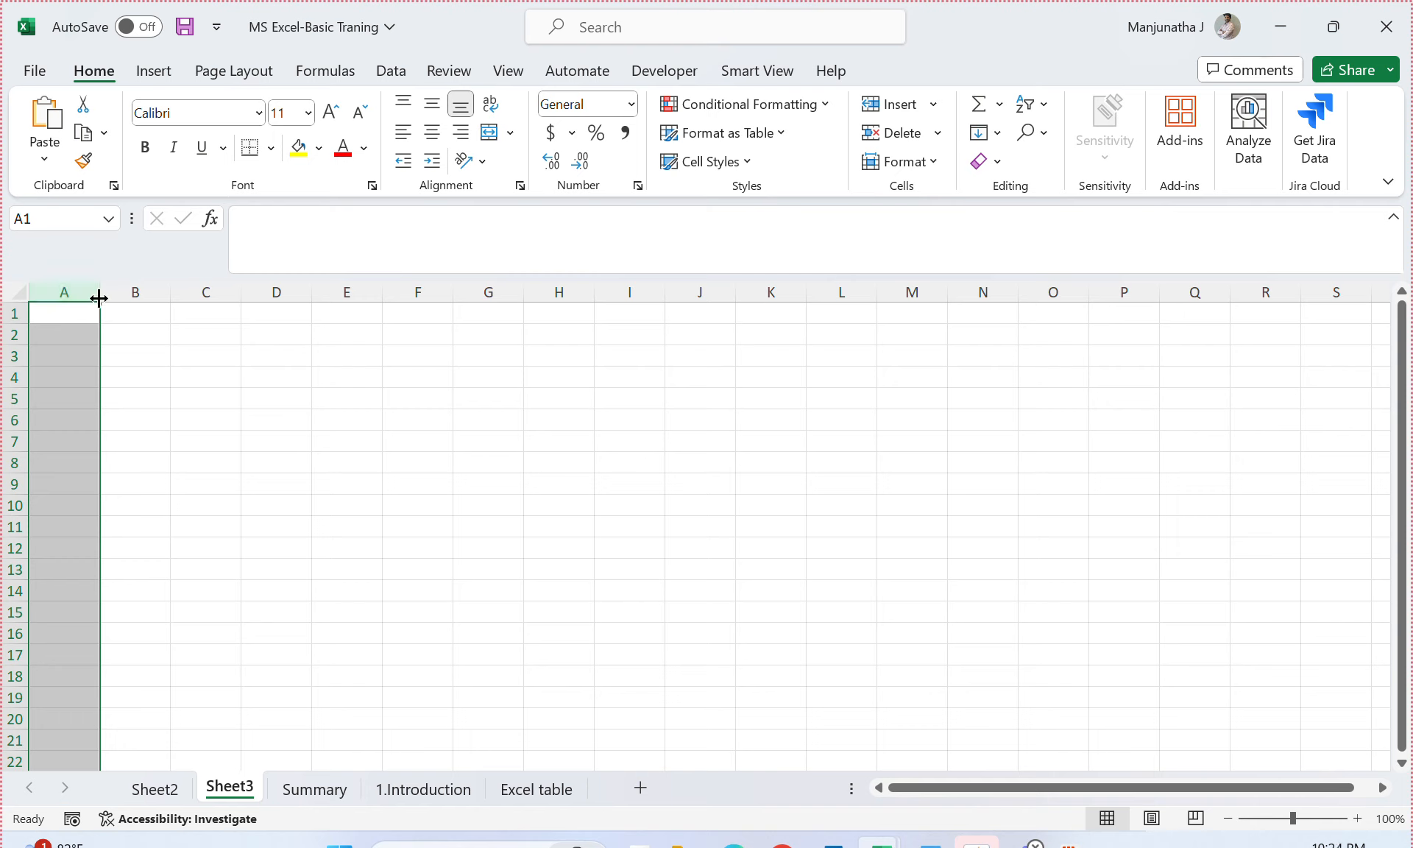
{"action": "left_click", "coordinate": [115, 290]}
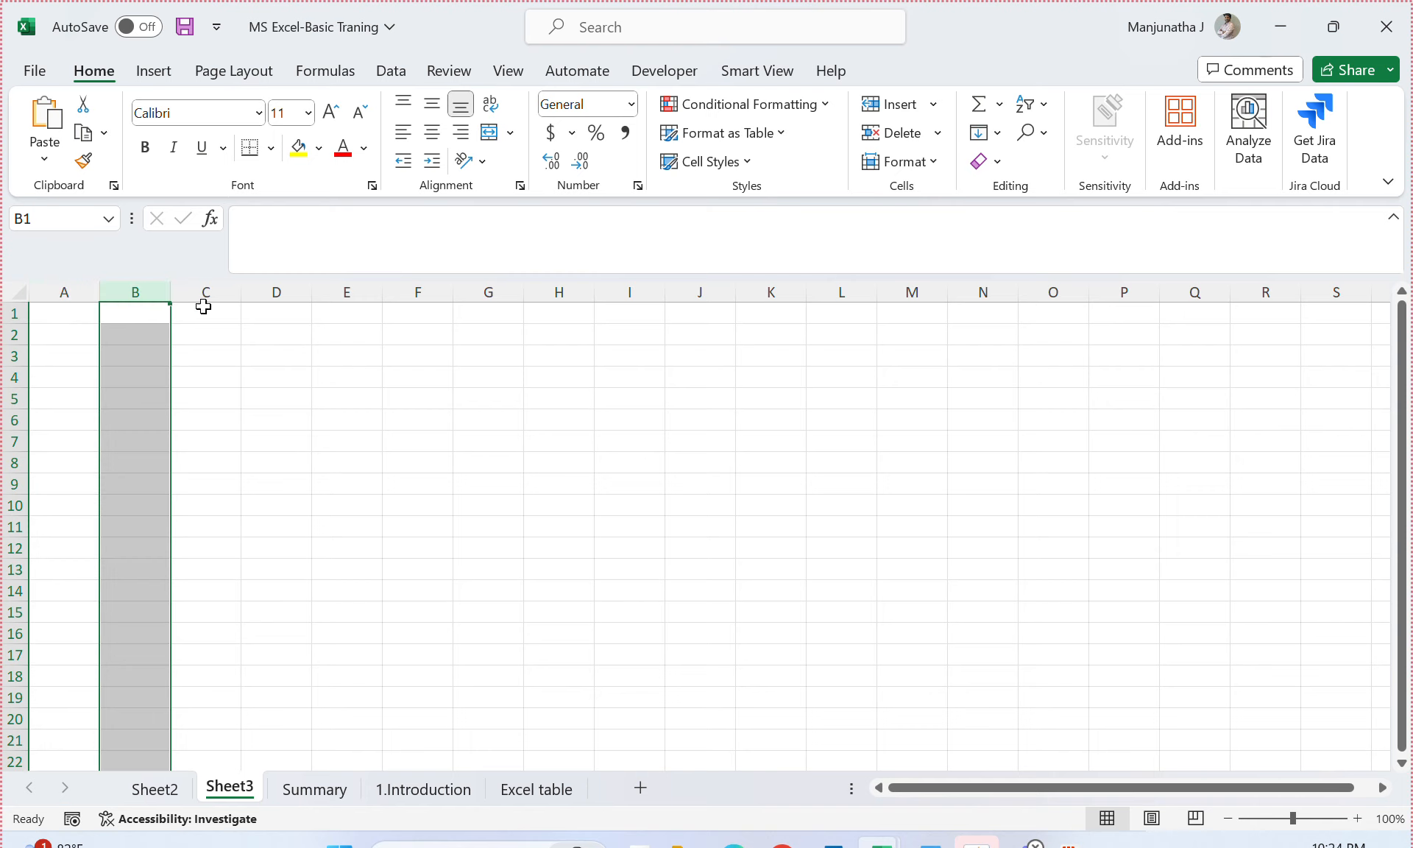
{"action": "left_click", "coordinate": [2, 313]}
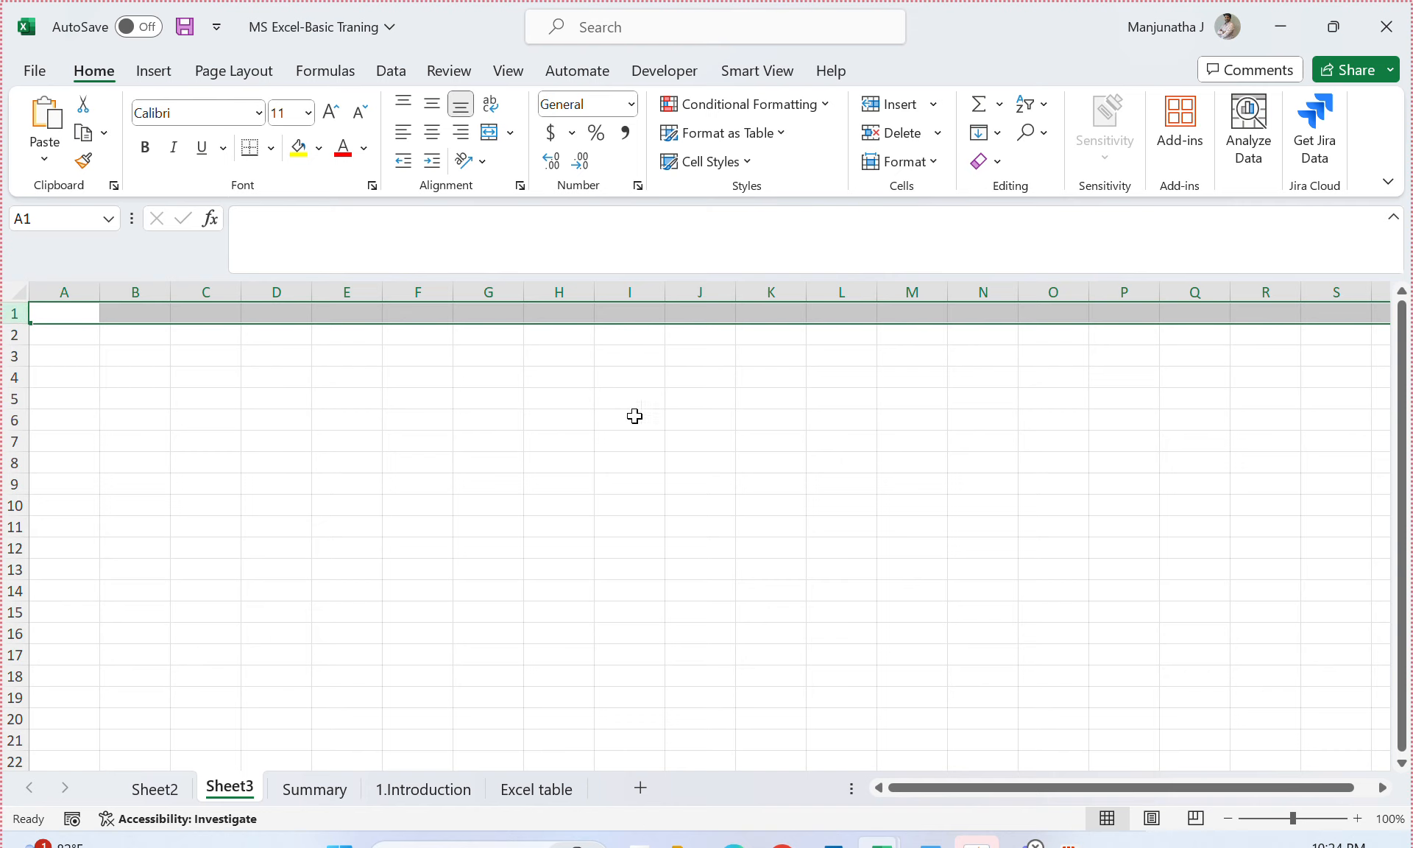
{"action": "left_click", "coordinate": [365, 399]}
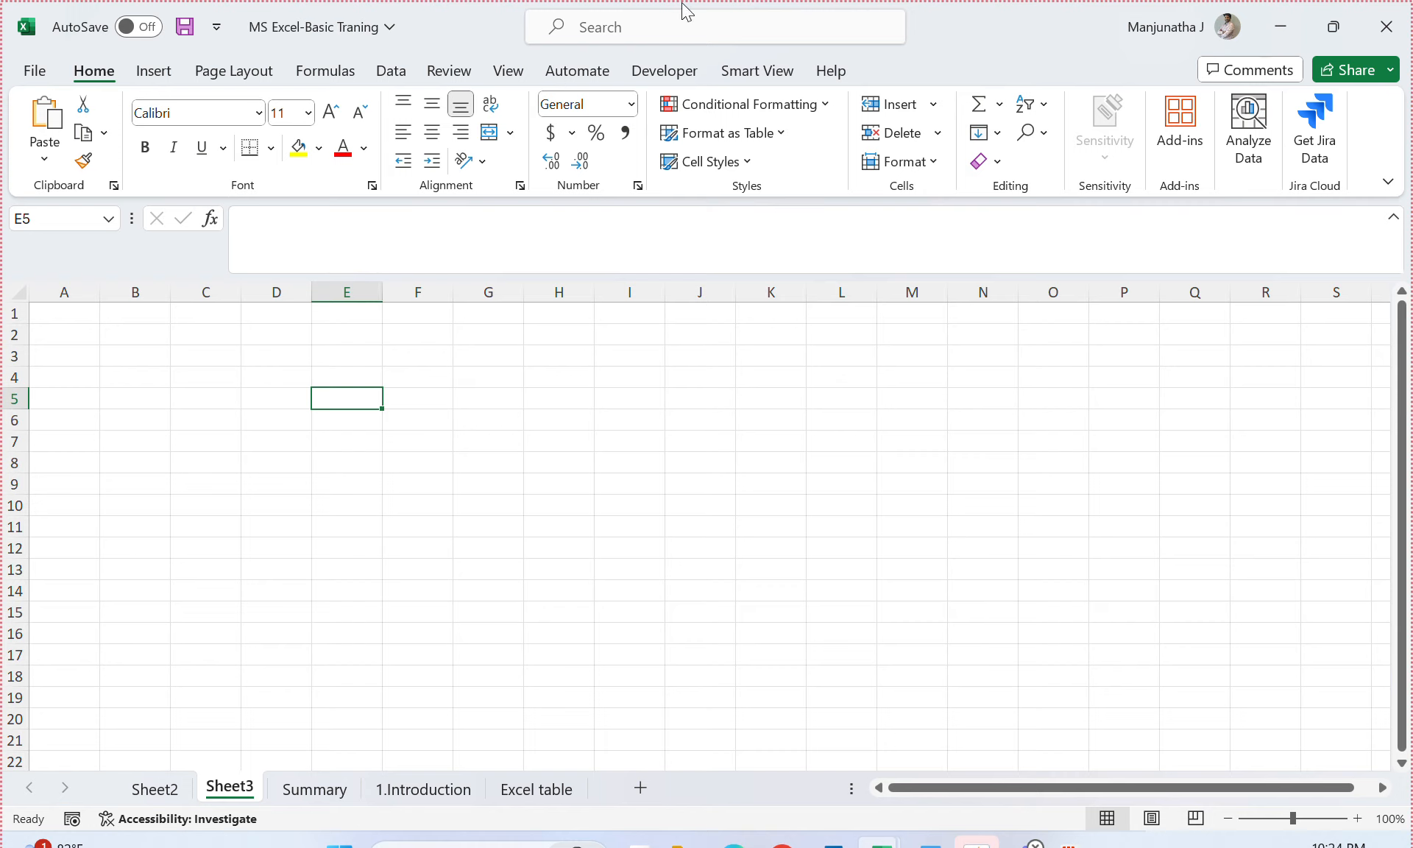
{"action": "left_click", "coordinate": [586, 39]}
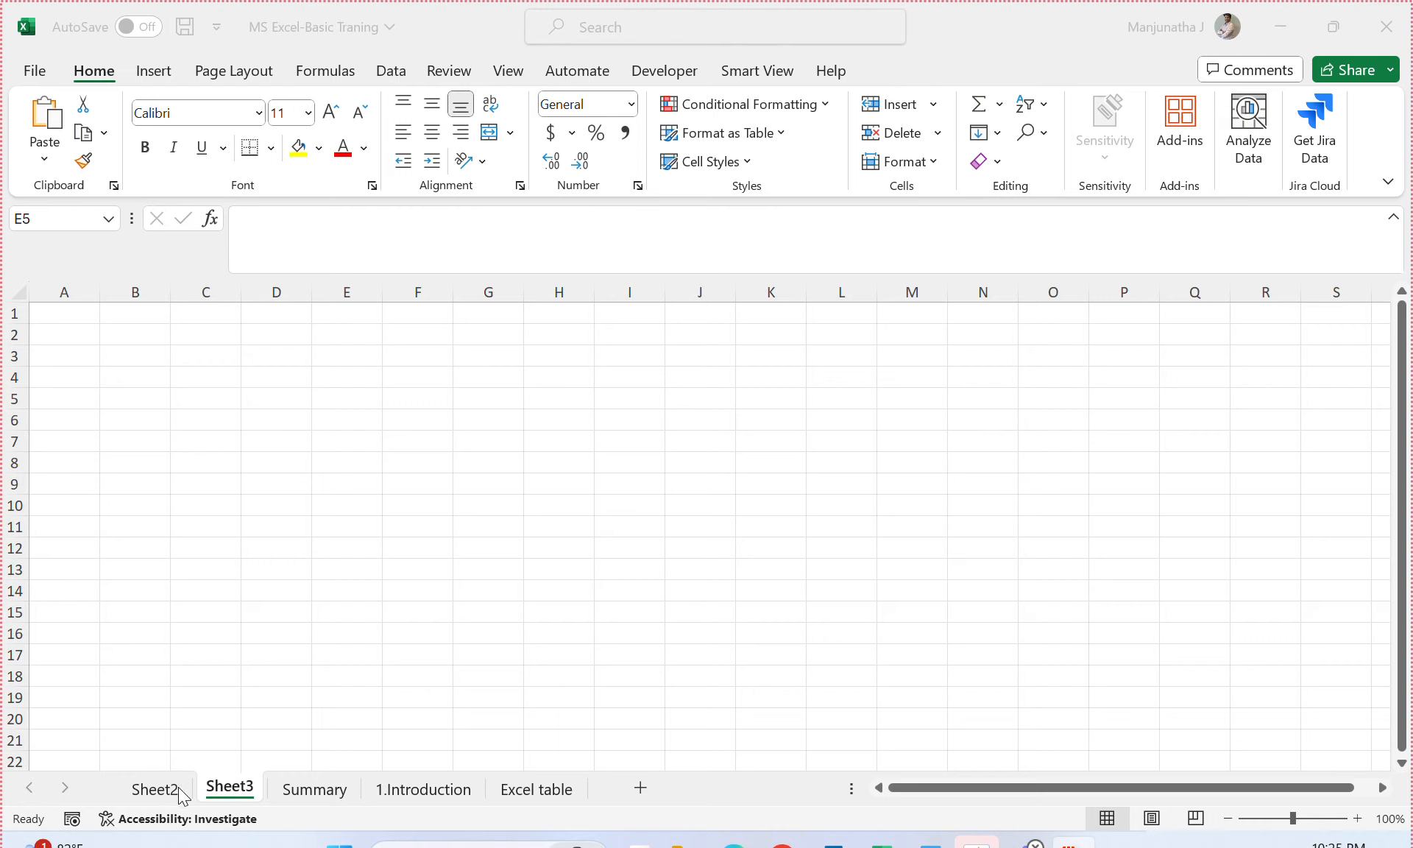
- View the Excel table and 1.Introduction sheets, ending on the Summary sheet
{"action": "left_click", "coordinate": [563, 793]}
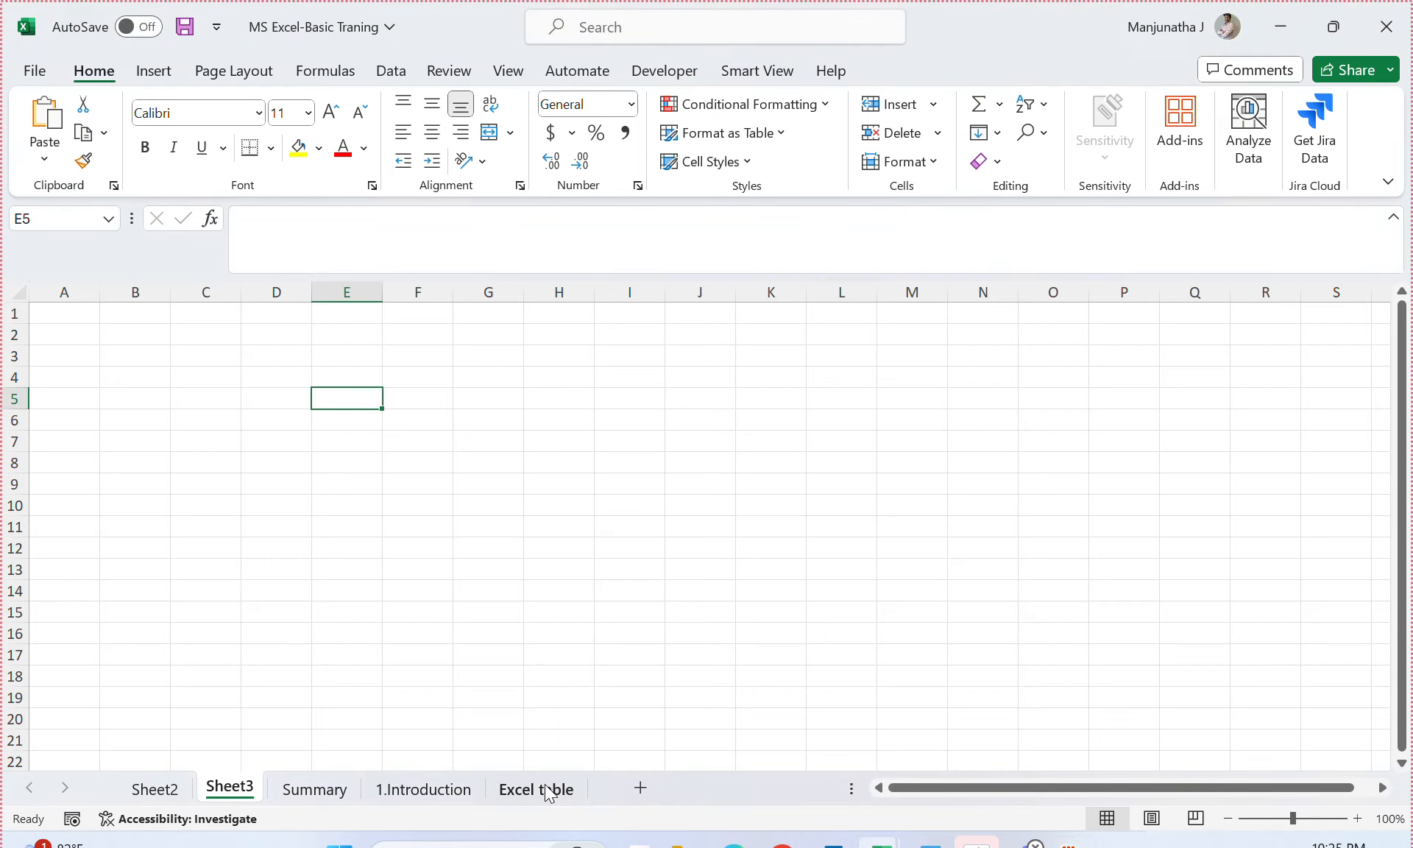
{"action": "left_click", "coordinate": [546, 790]}
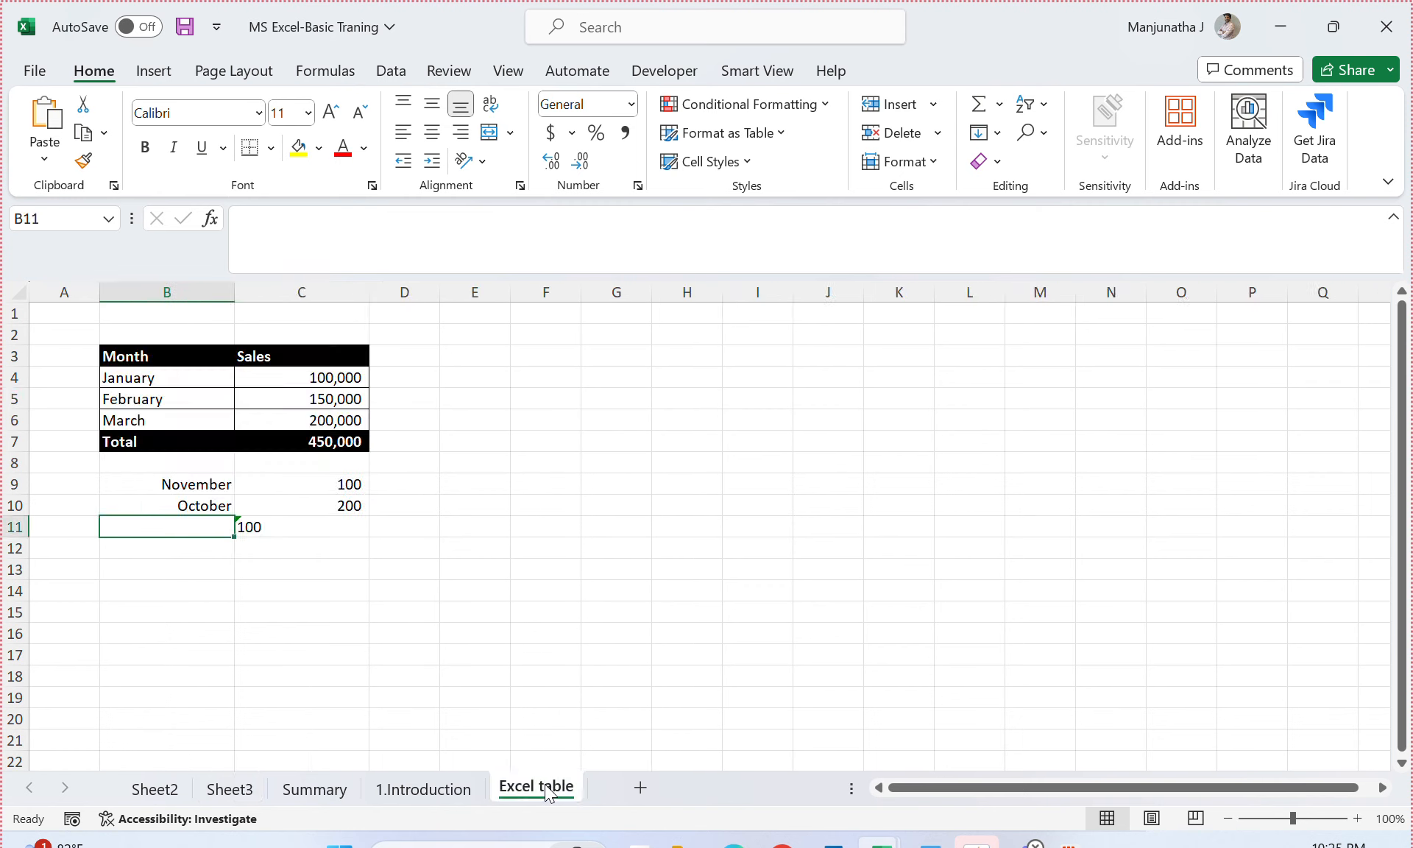
{"action": "left_click", "coordinate": [449, 791]}
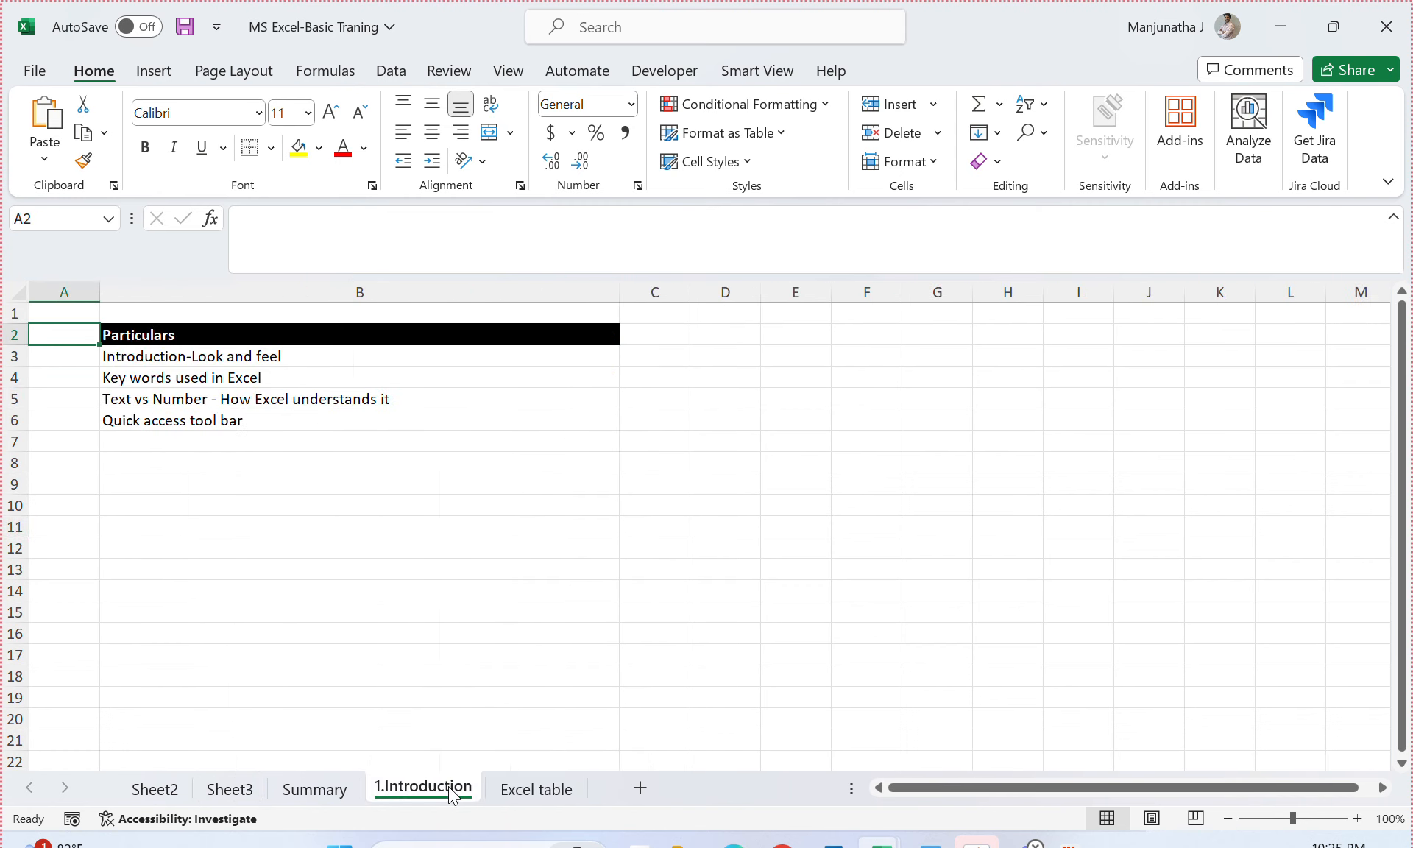
{"action": "left_click", "coordinate": [321, 793]}
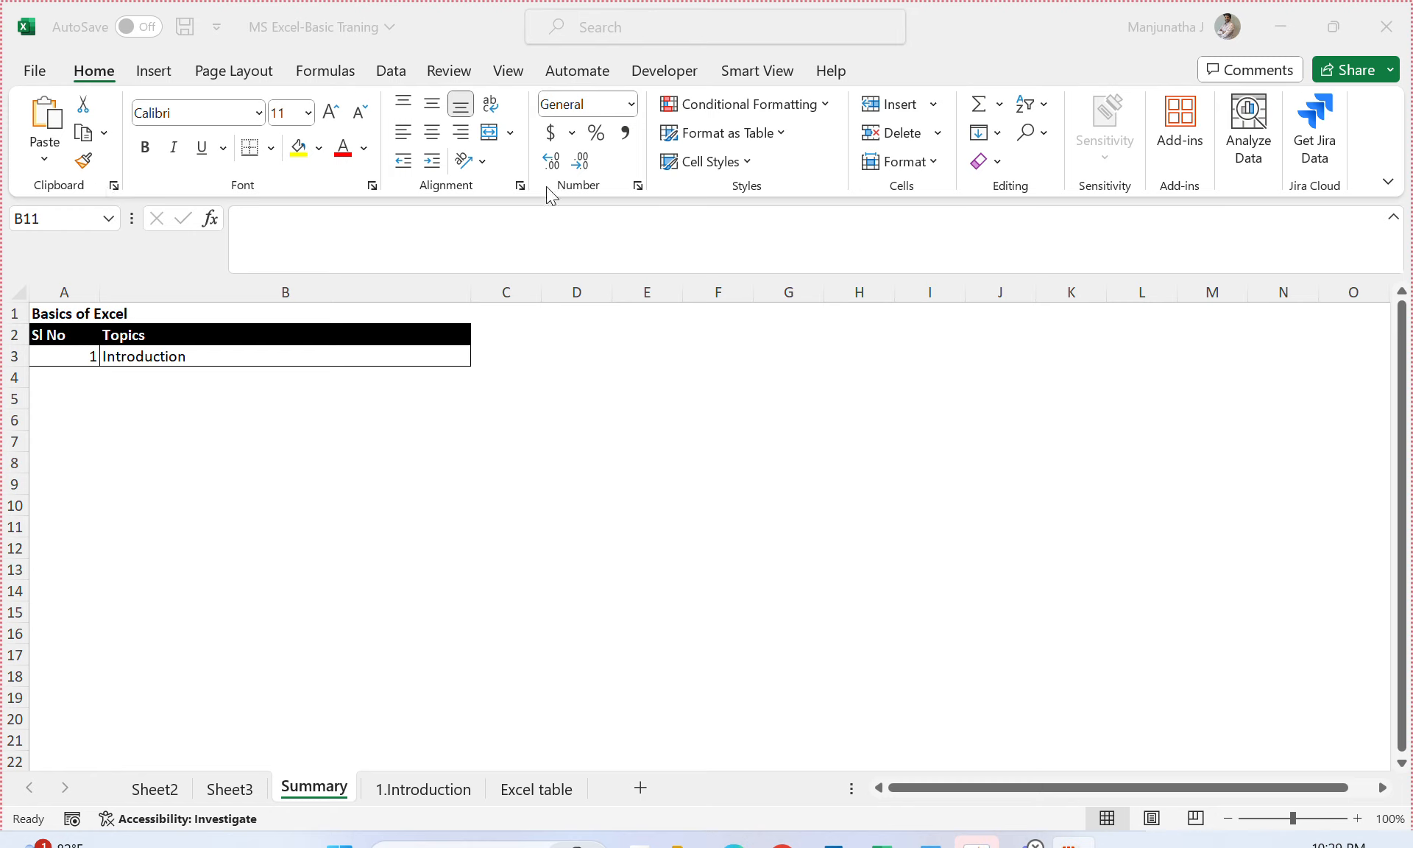
- Display the commands for inserting tables, charts and other objects while on the Summary sheet
{"action": "left_click", "coordinate": [142, 73]}
{"action": "left_click", "coordinate": [146, 72]}
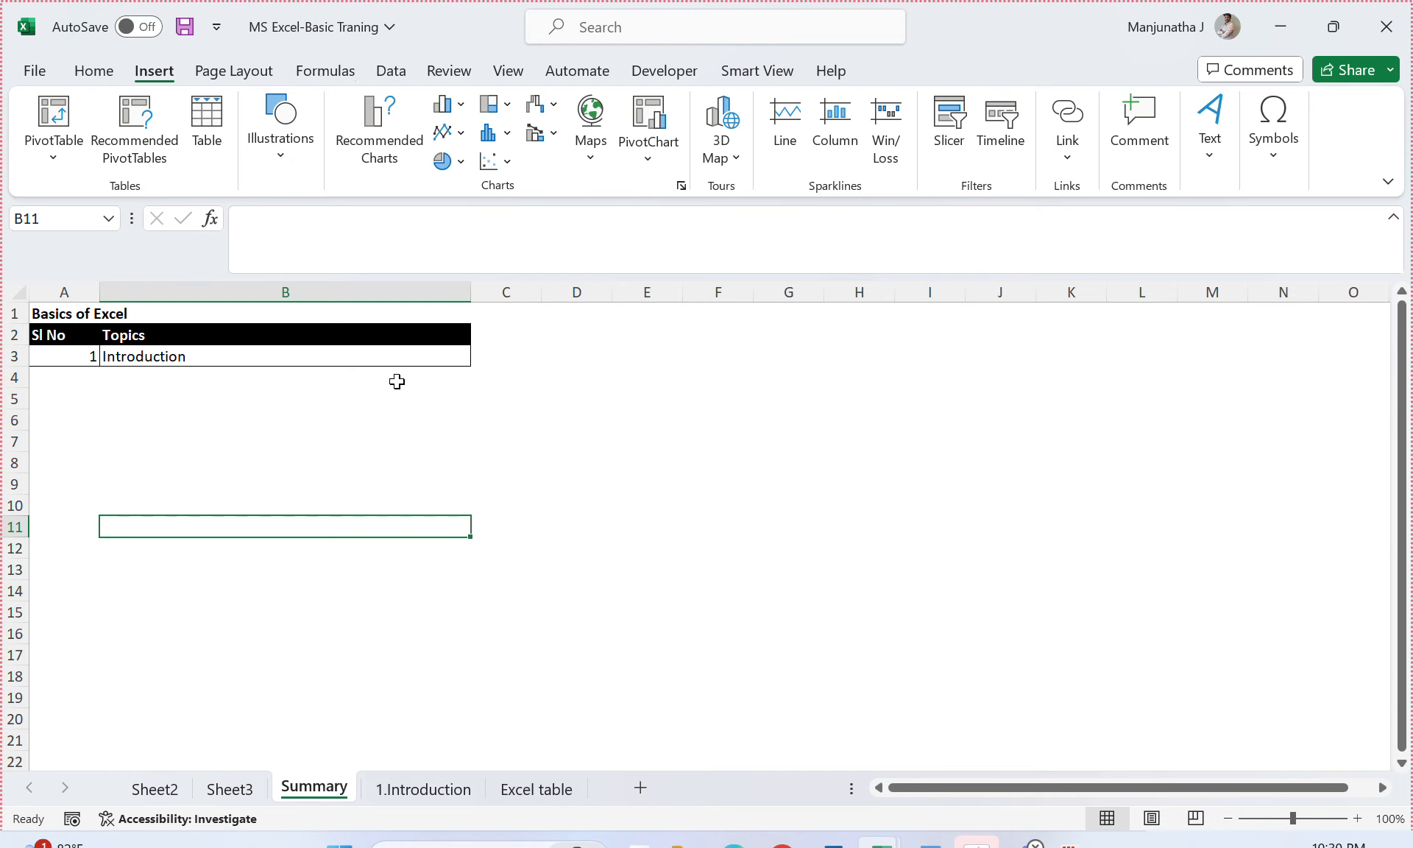
{"action": "left_click", "coordinate": [595, 36]}
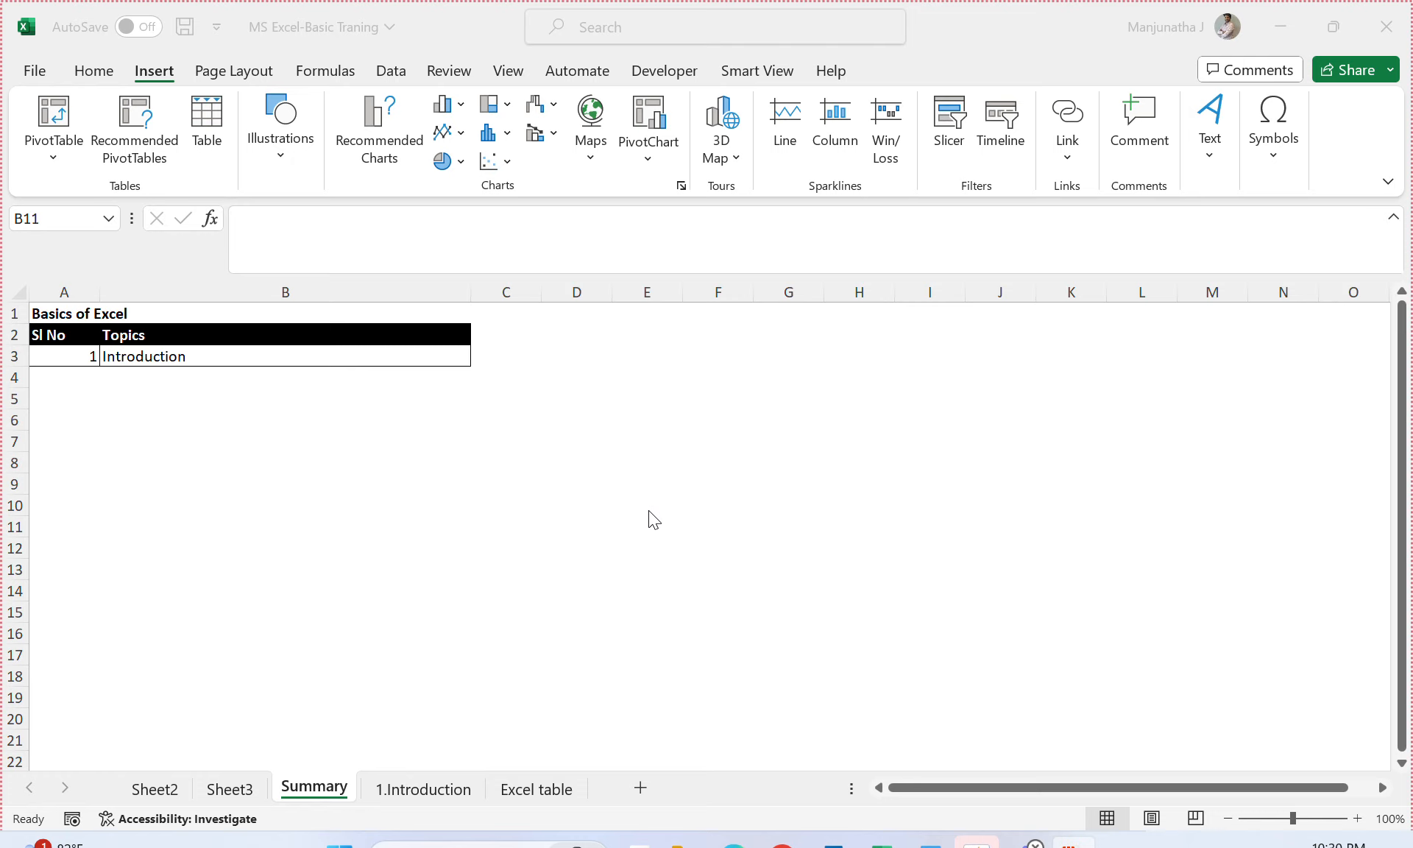
- Go through the 1.Introduction sheet and open the Excel table sheet
{"action": "key", "text": "ctrl+Page_Down"}
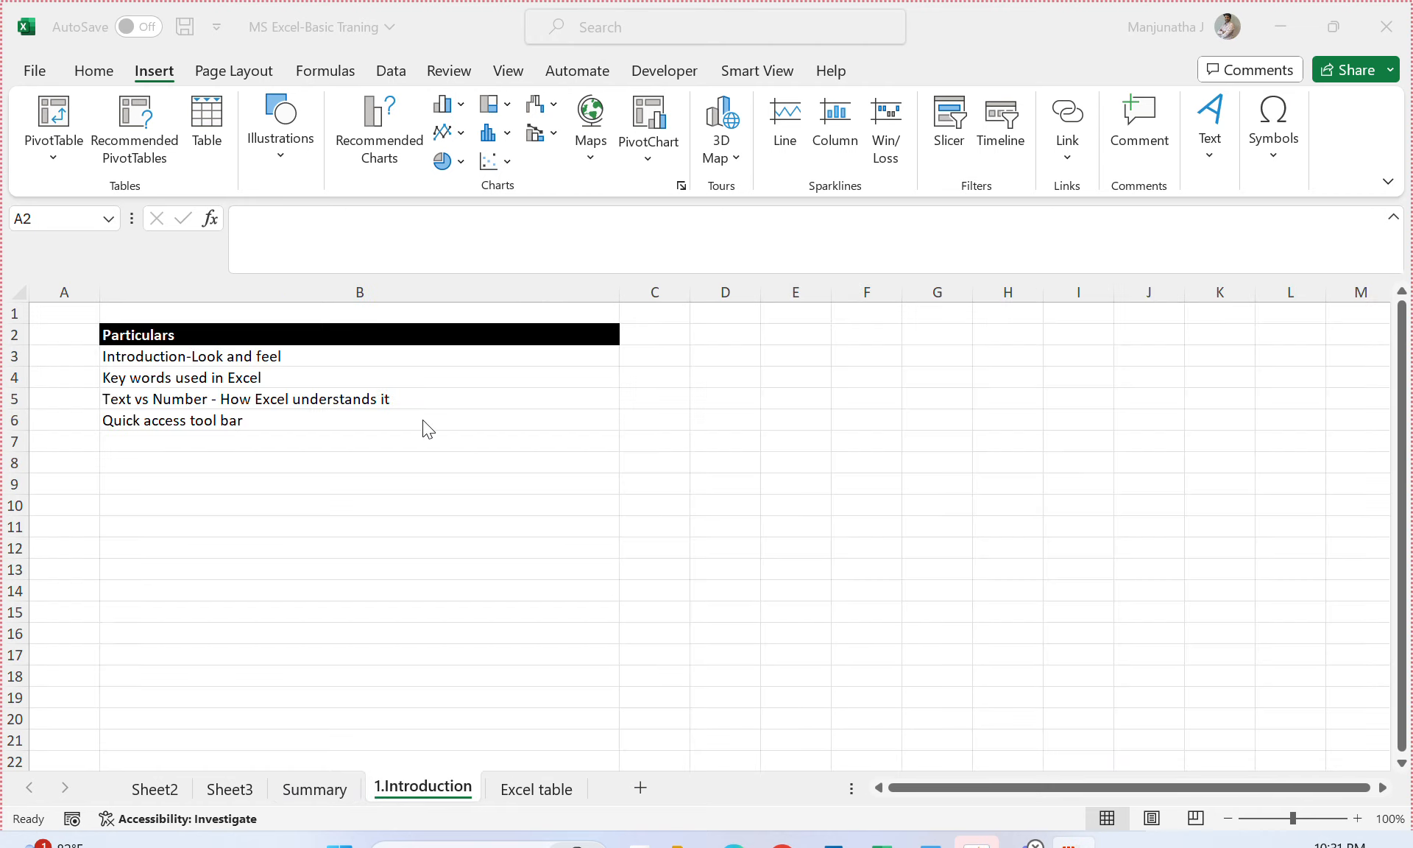
{"action": "left_click", "coordinate": [530, 787]}
{"action": "left_click", "coordinate": [530, 789]}
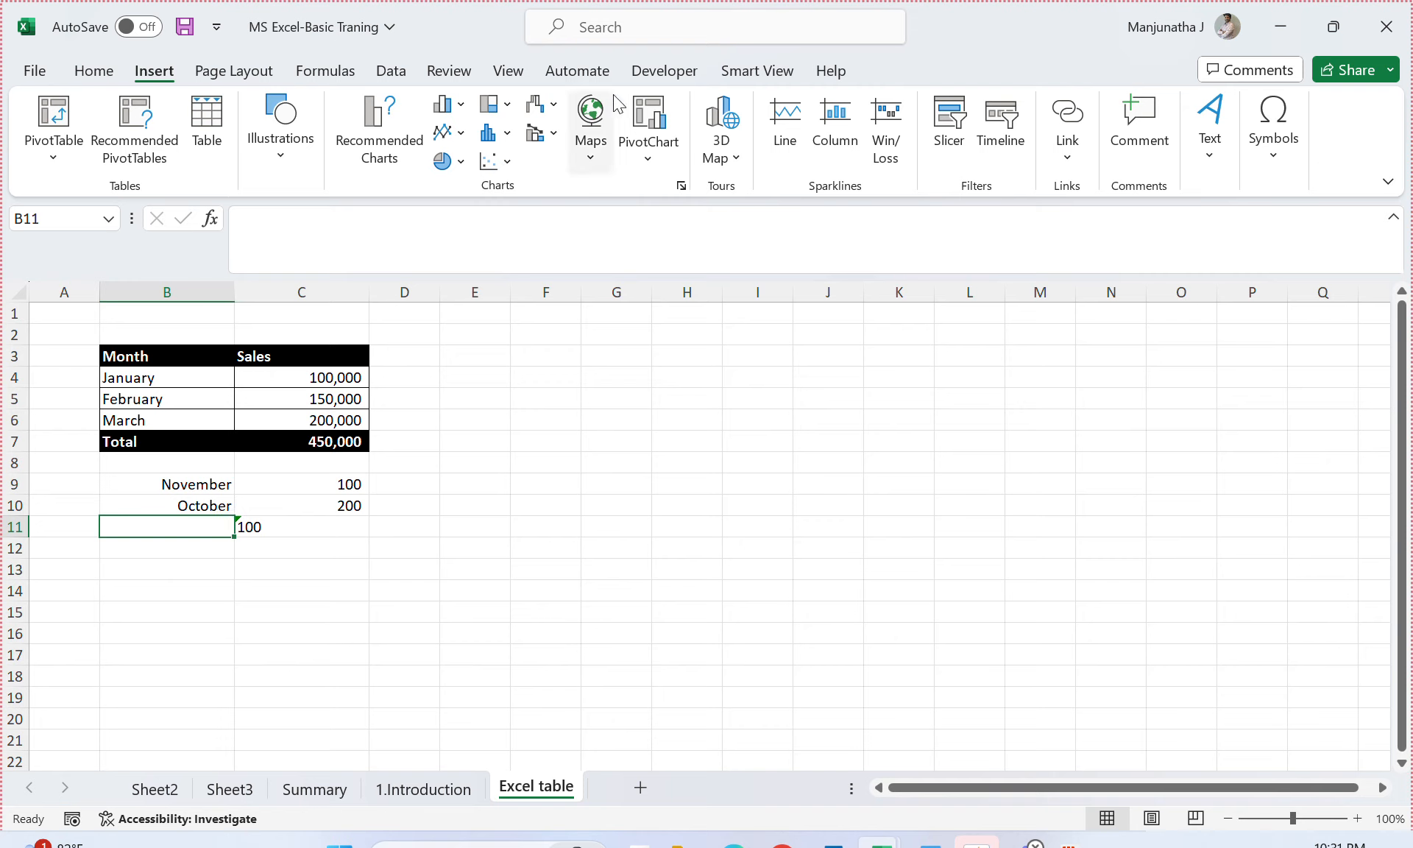
{"action": "left_click", "coordinate": [593, 40]}
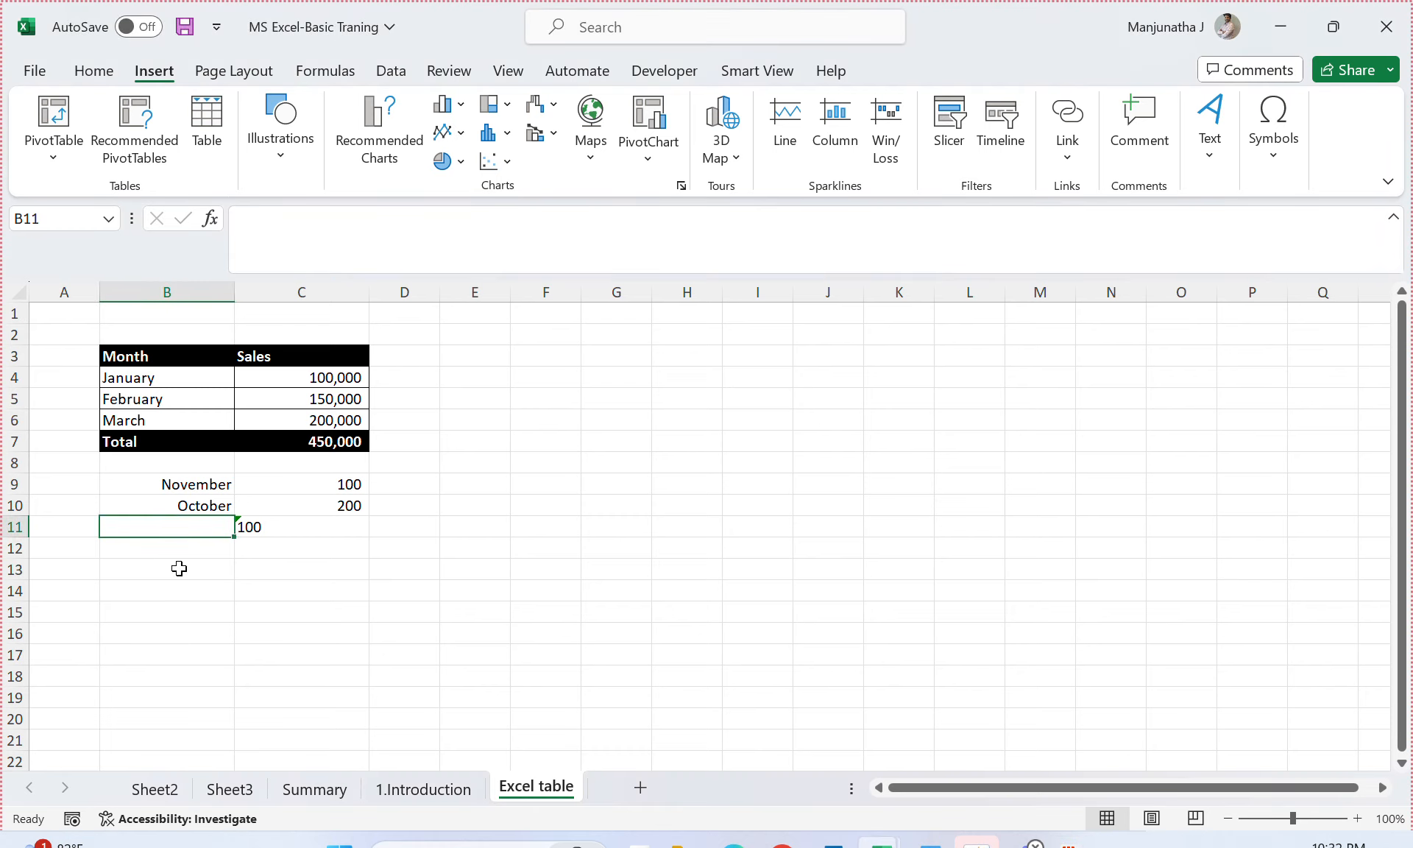
- Enter December in cell B14 and 10000 in cell C14 of the Excel table sheet
{"action": "left_click", "coordinate": [180, 596]}
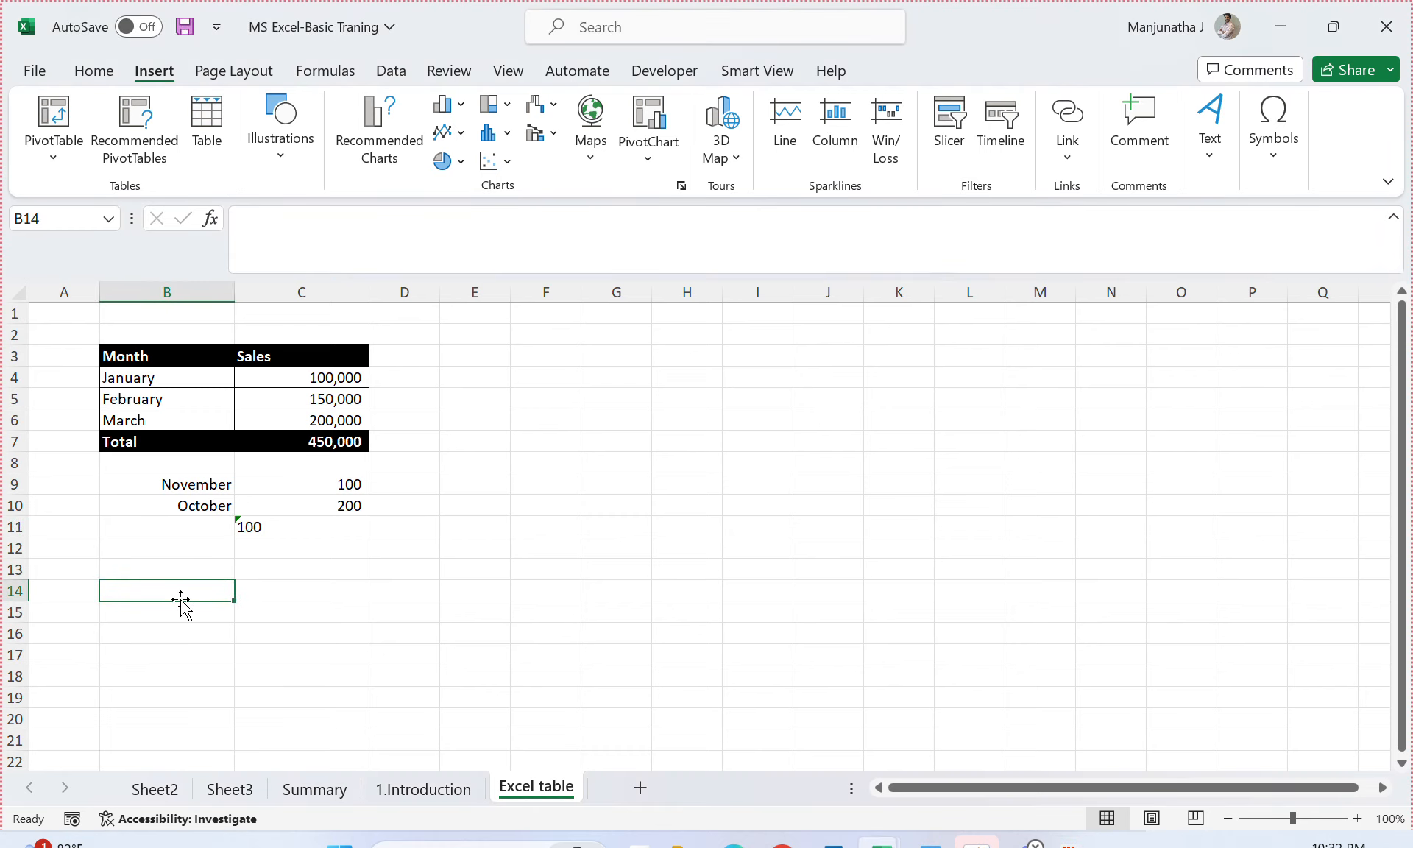
{"action": "type", "text": "Dece"}
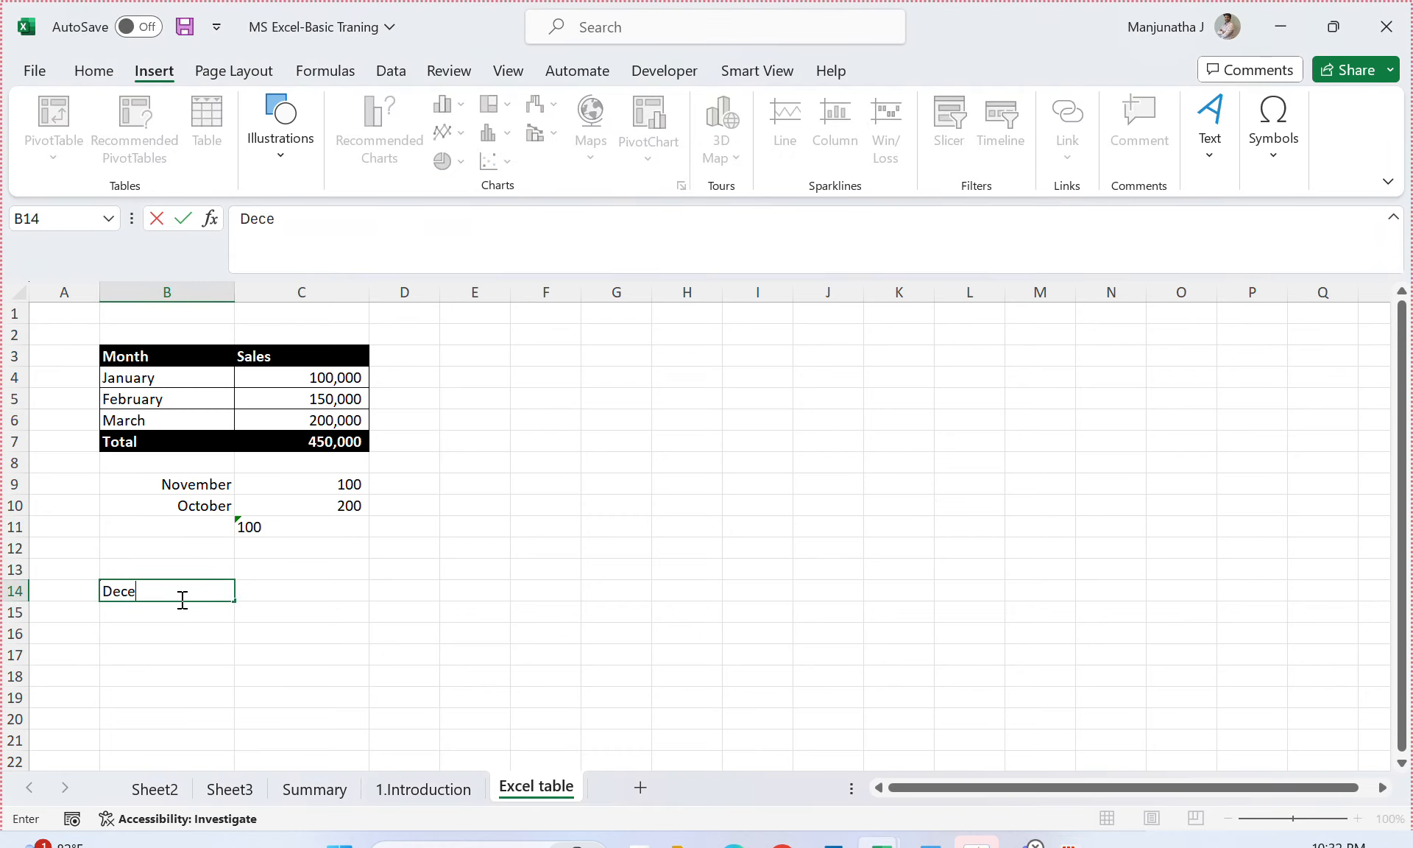
{"action": "type", "text": "mber"}
{"action": "key", "text": "Right"}
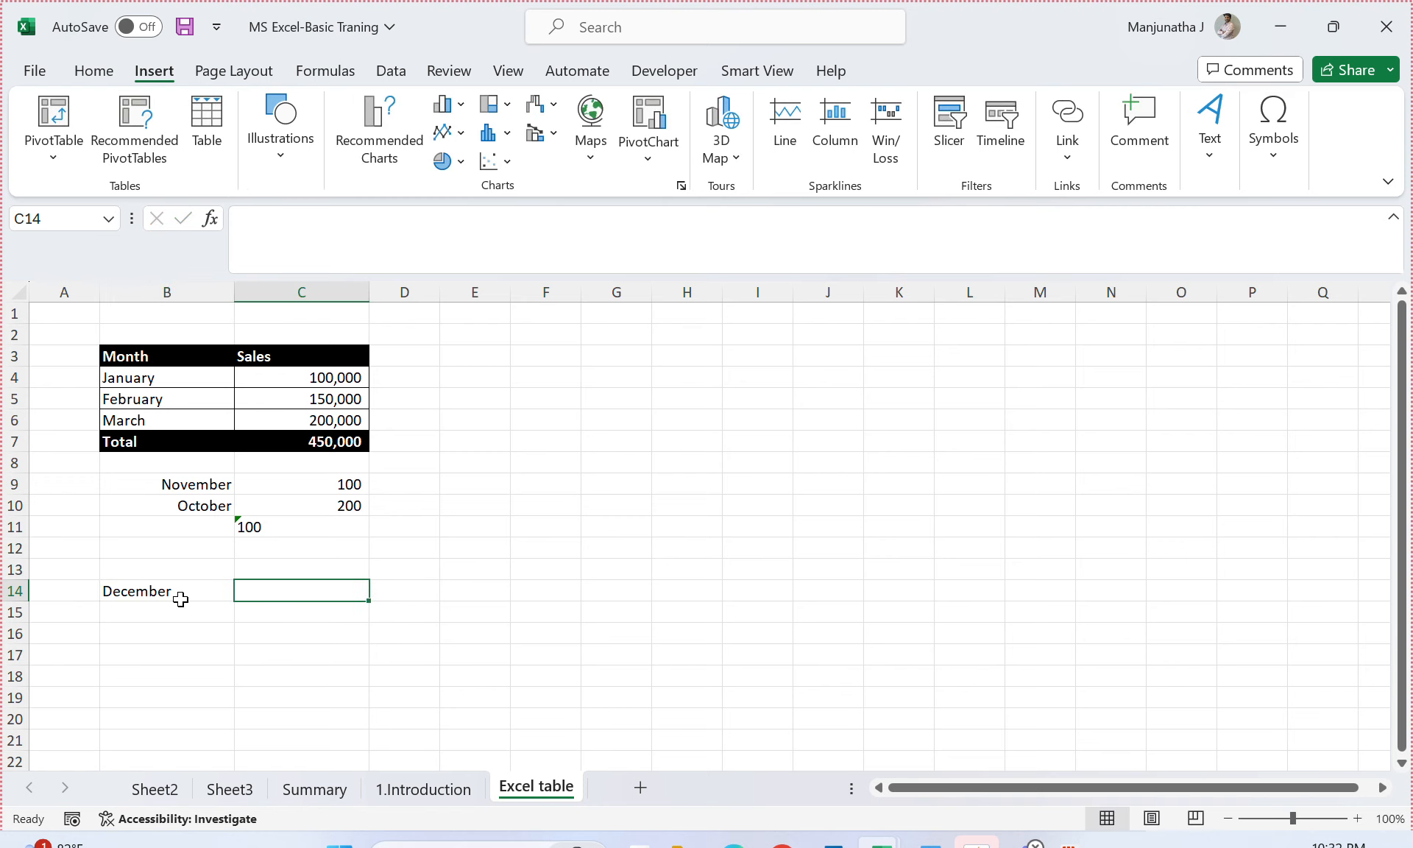
{"action": "key", "text": "Left"}
{"action": "key", "text": "Left"}
{"action": "left_click", "coordinate": [180, 598]}
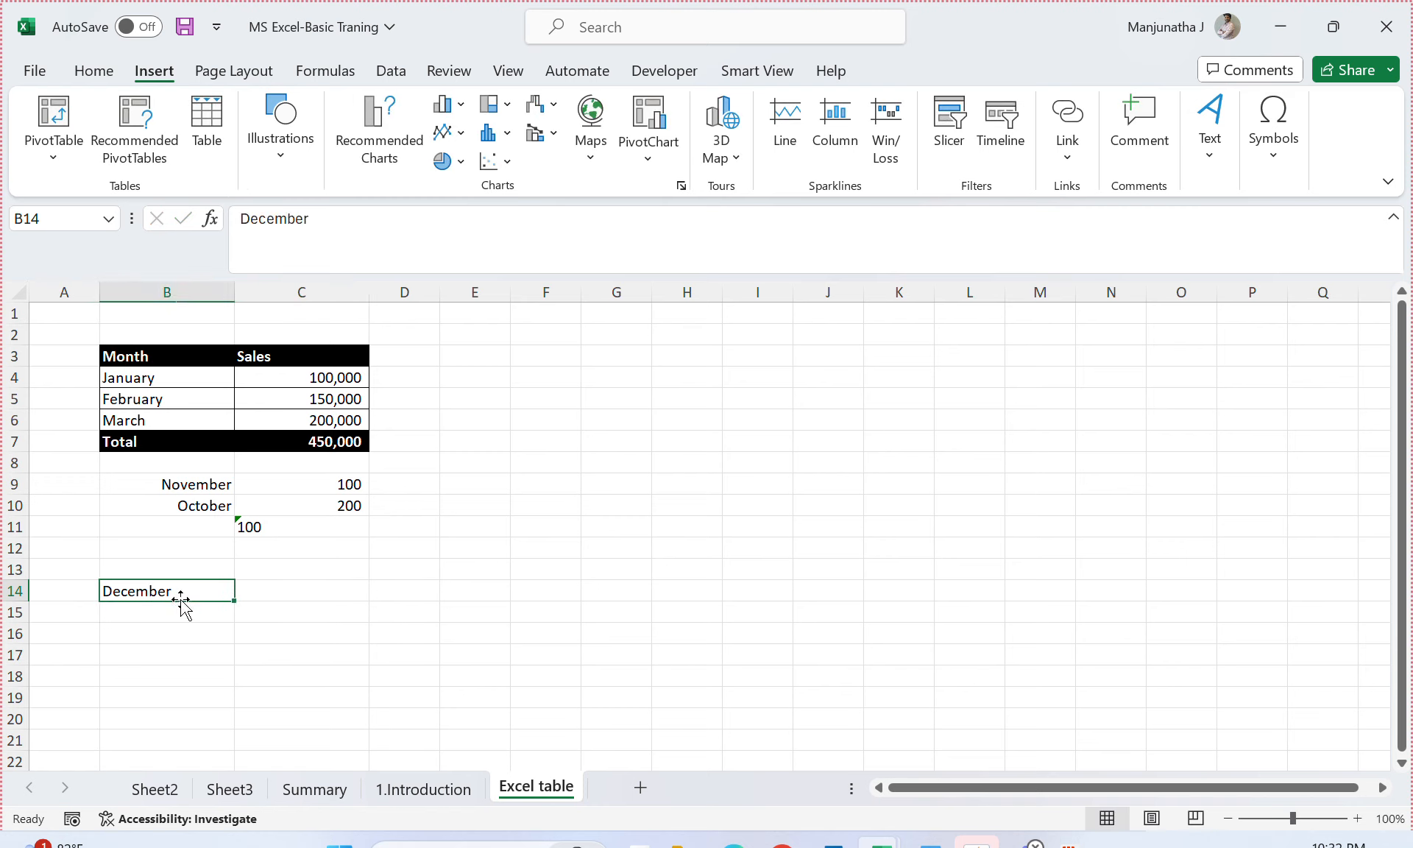
{"action": "key", "text": "Right"}
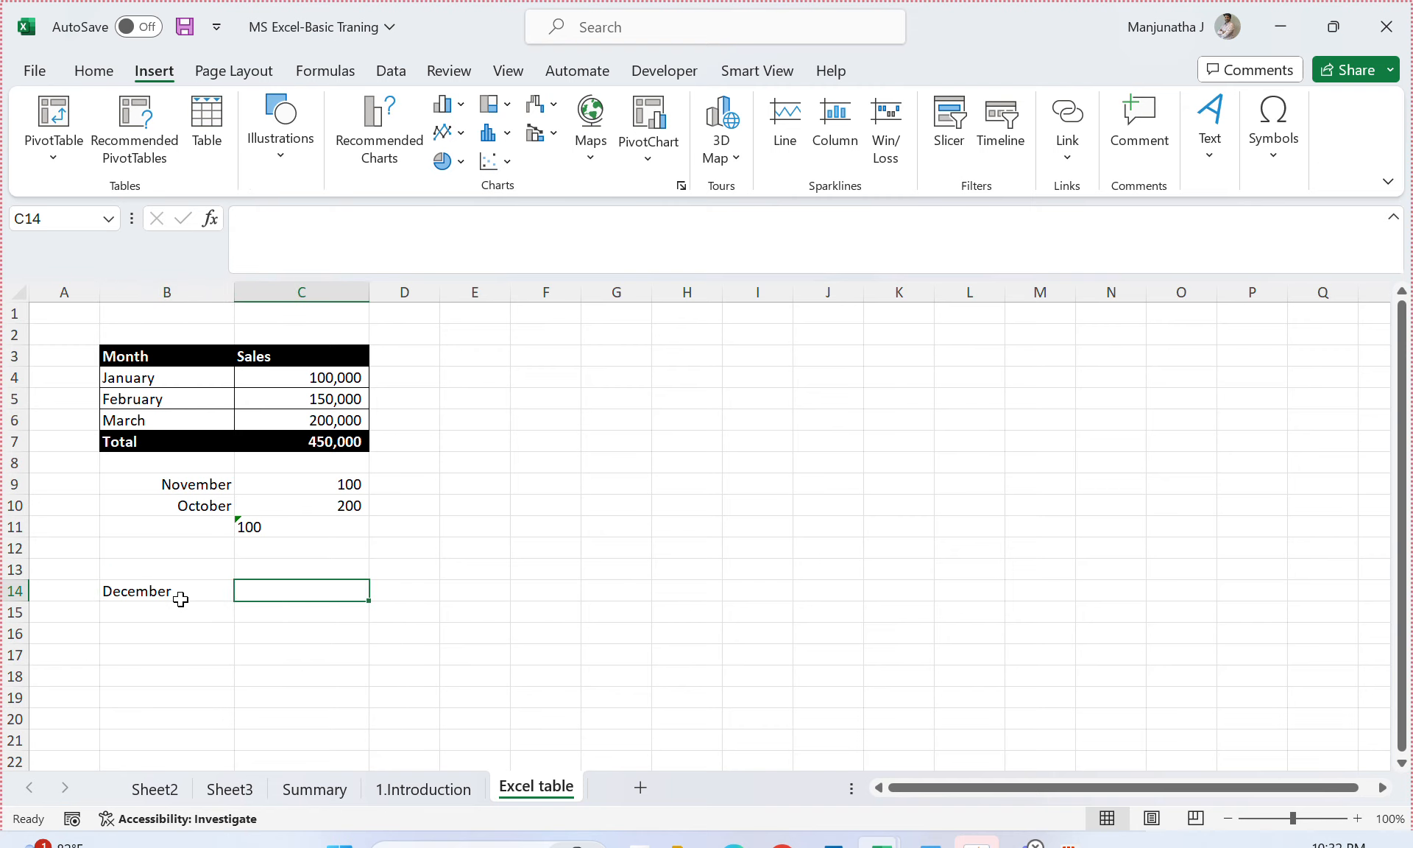
{"action": "type", "text": "10000"}
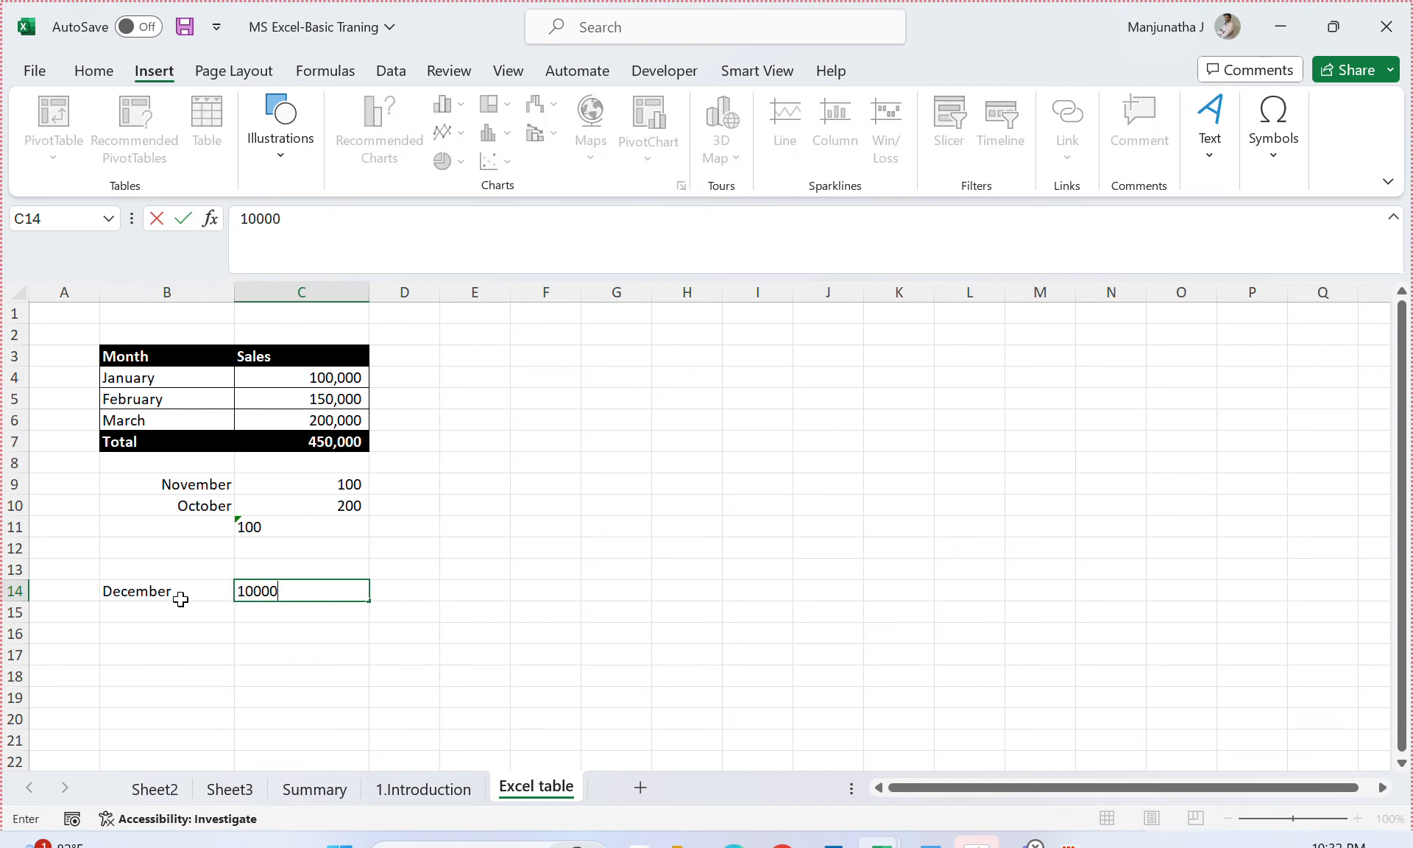
{"action": "key", "text": "Right"}
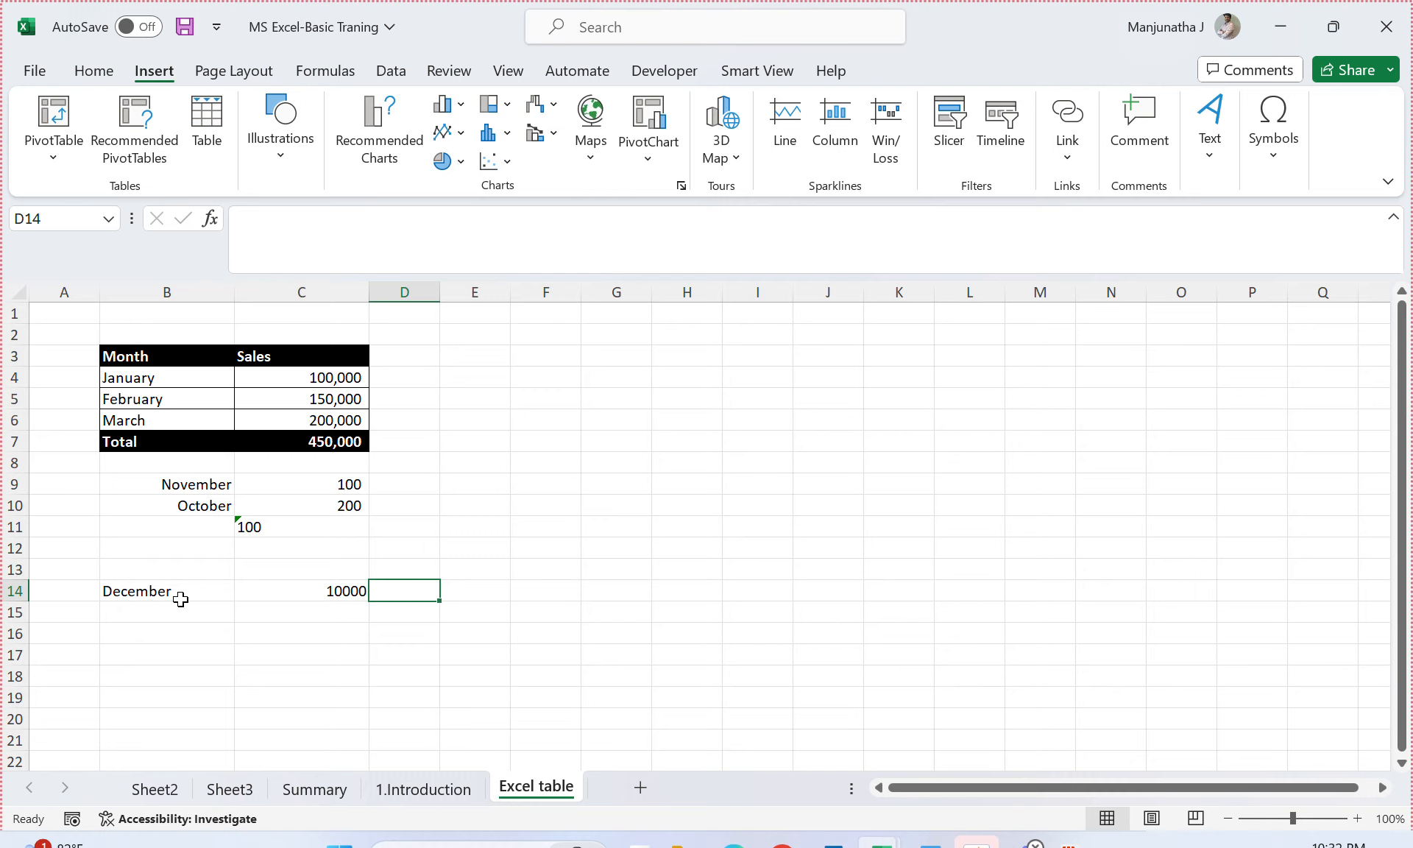
- Try centre alignment on the December entry in cell B14, then right-align it
{"action": "left_click", "coordinate": [181, 599]}
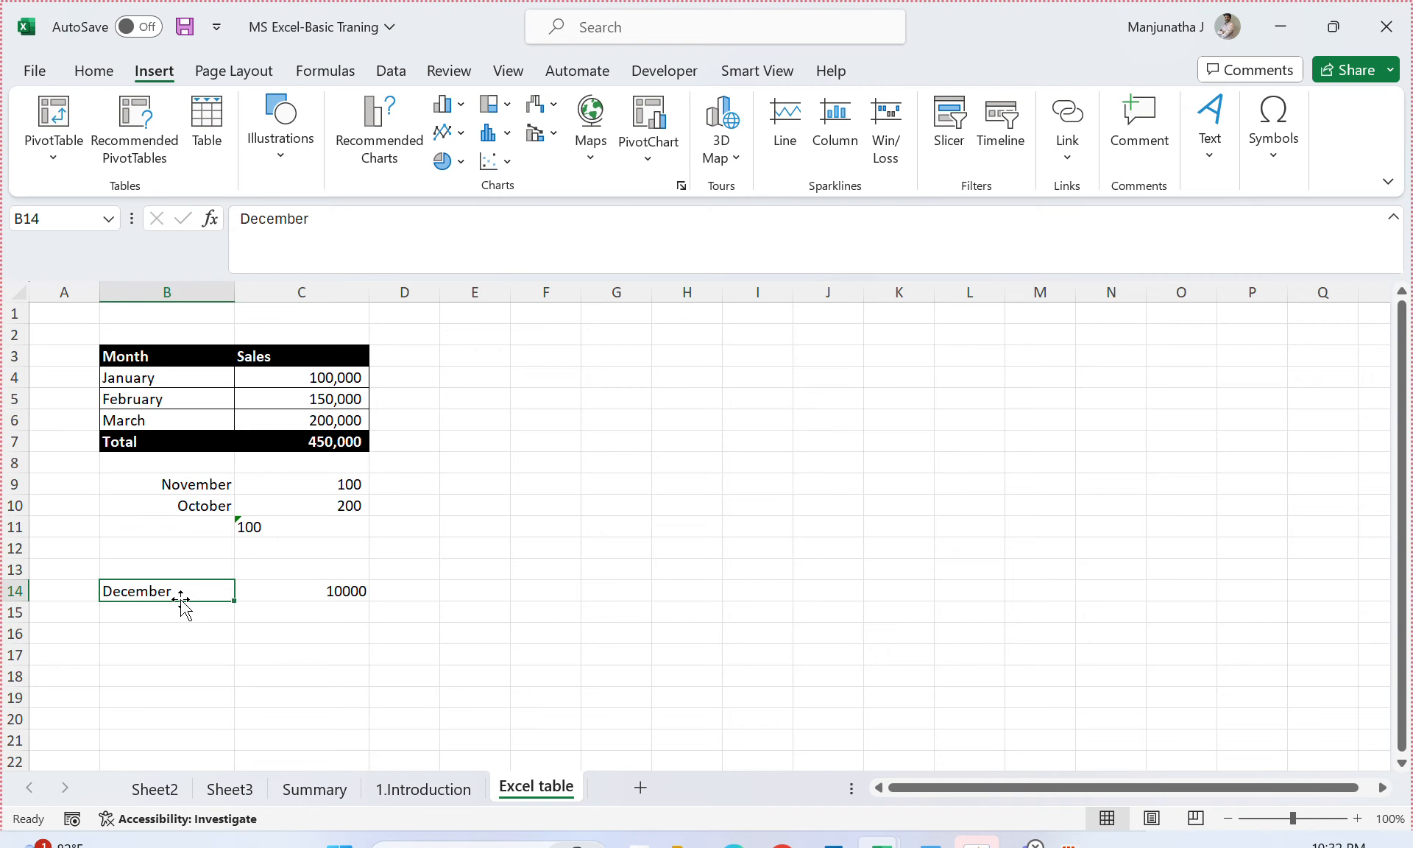
{"action": "key", "text": "Tab"}
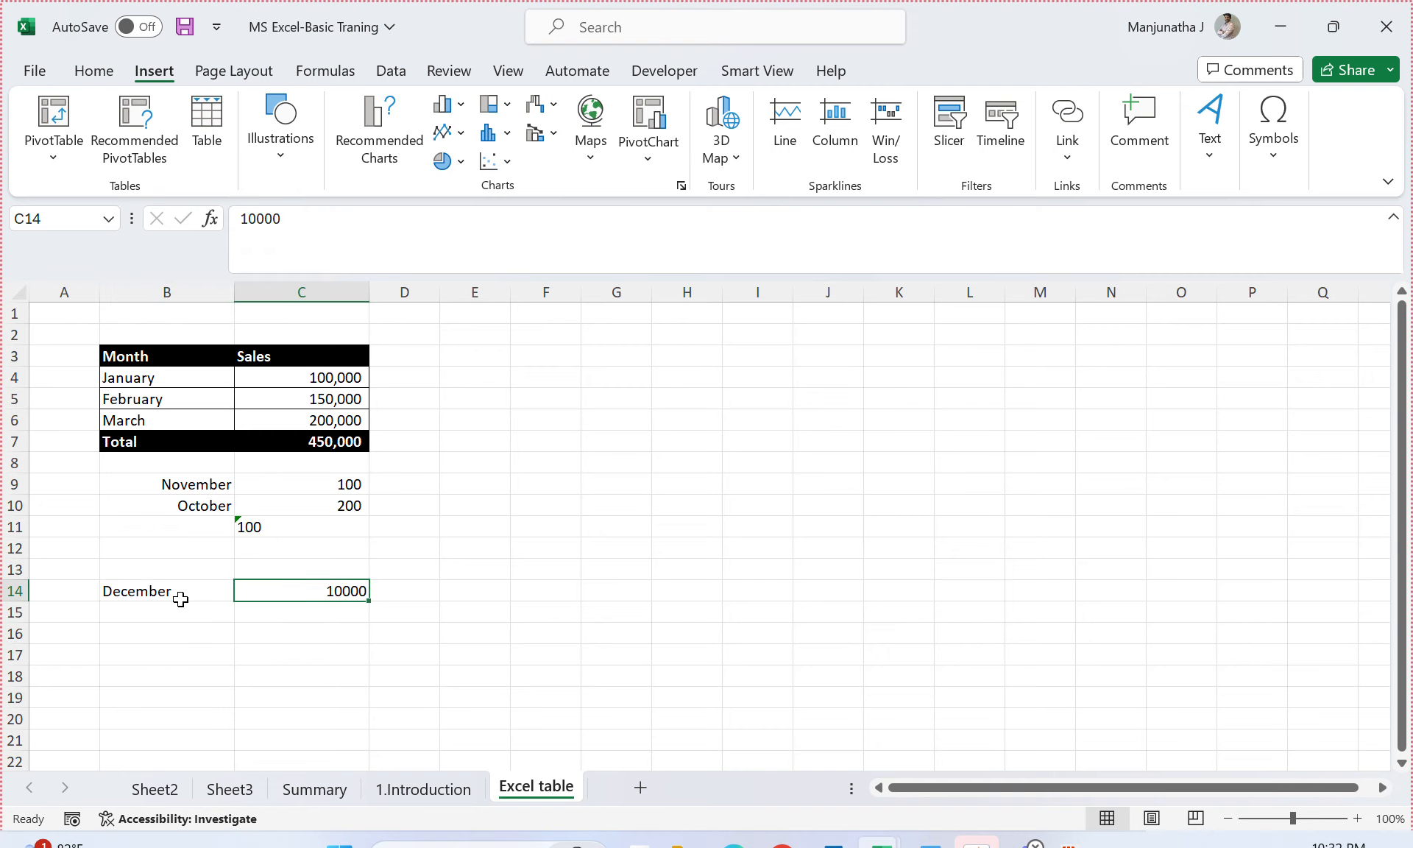
{"action": "left_click", "coordinate": [180, 598]}
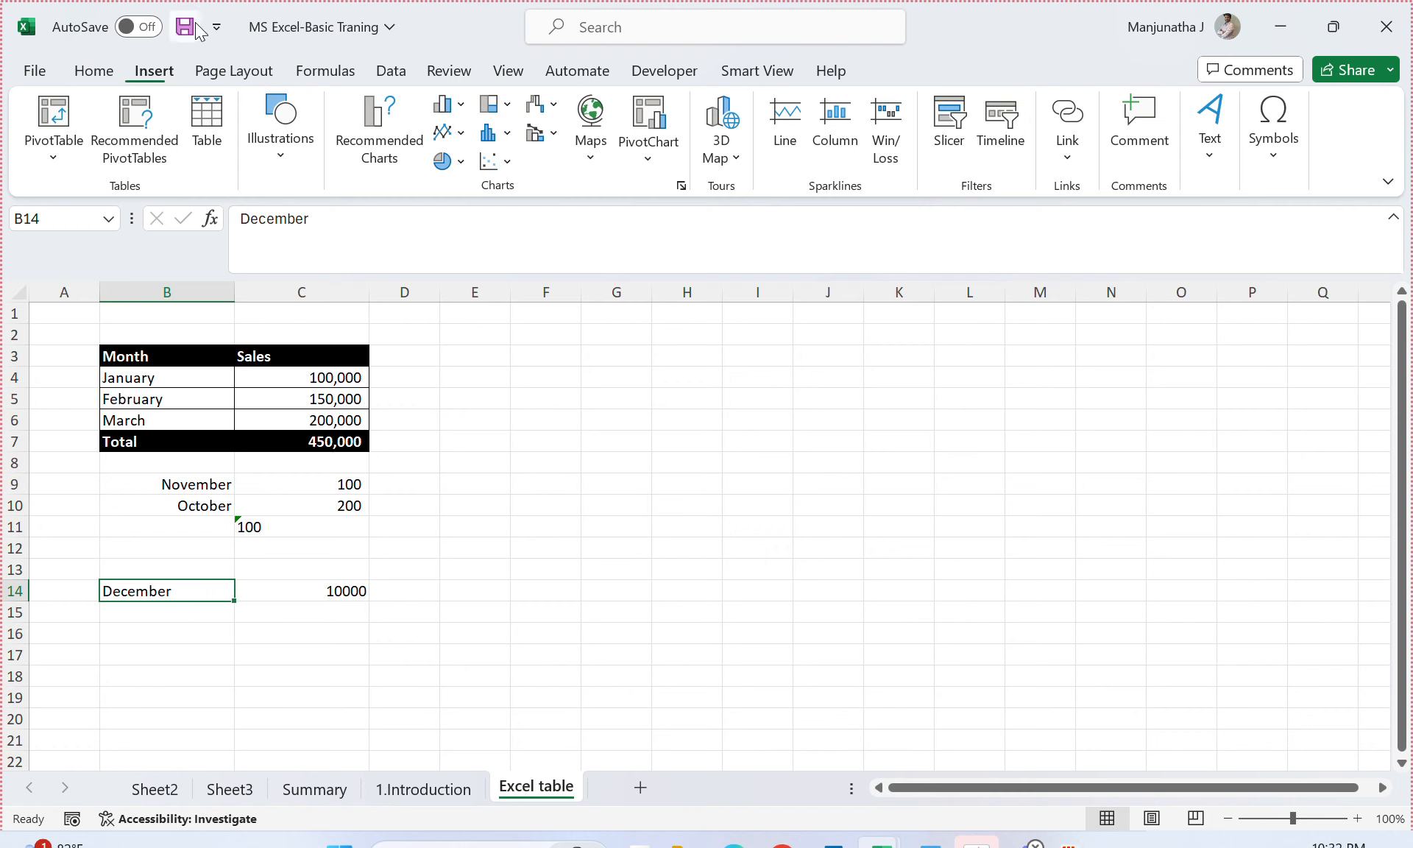
{"action": "left_click", "coordinate": [94, 72]}
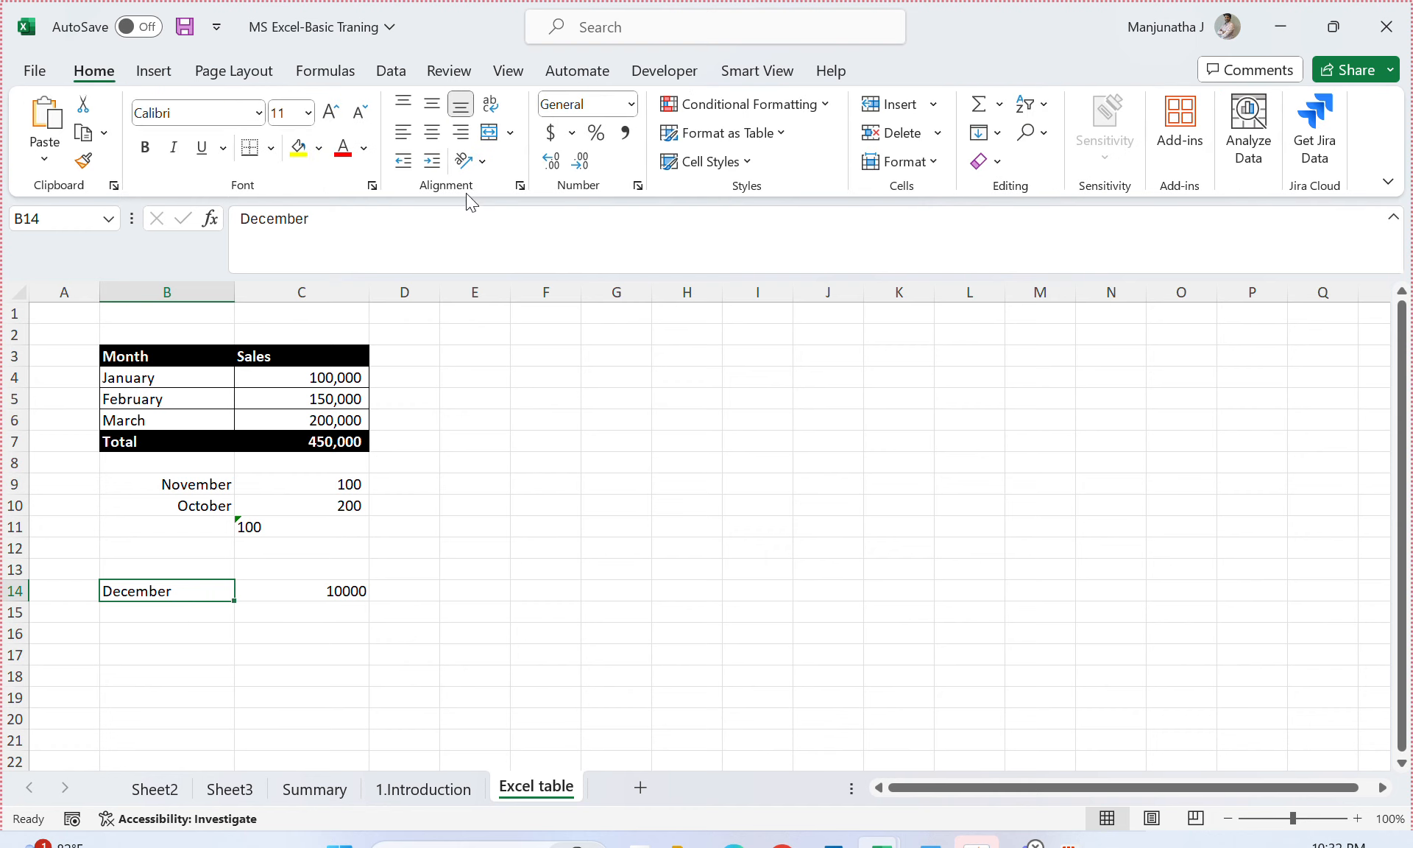
{"action": "left_click", "coordinate": [433, 133]}
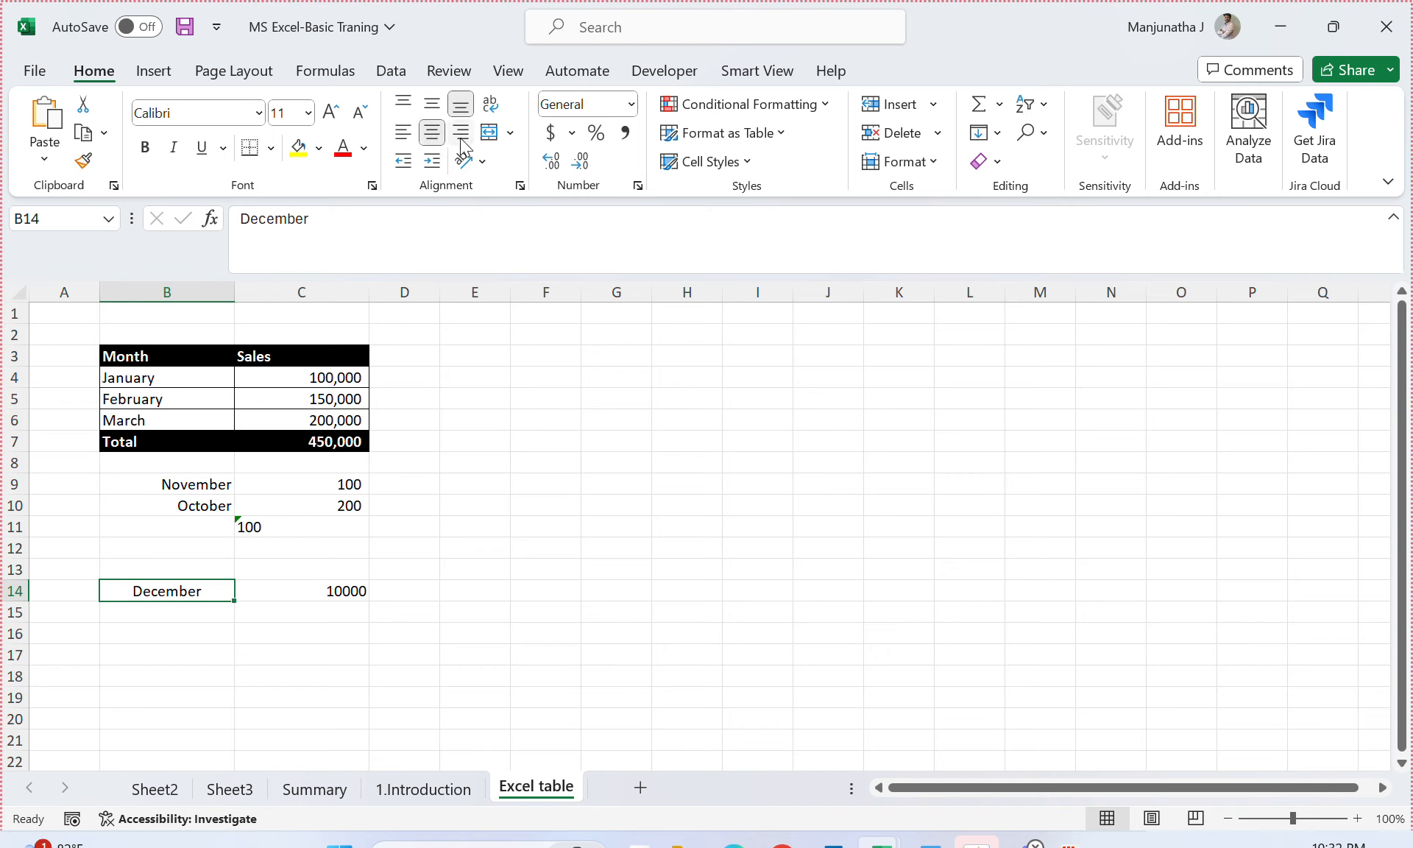
{"action": "left_click", "coordinate": [461, 133]}
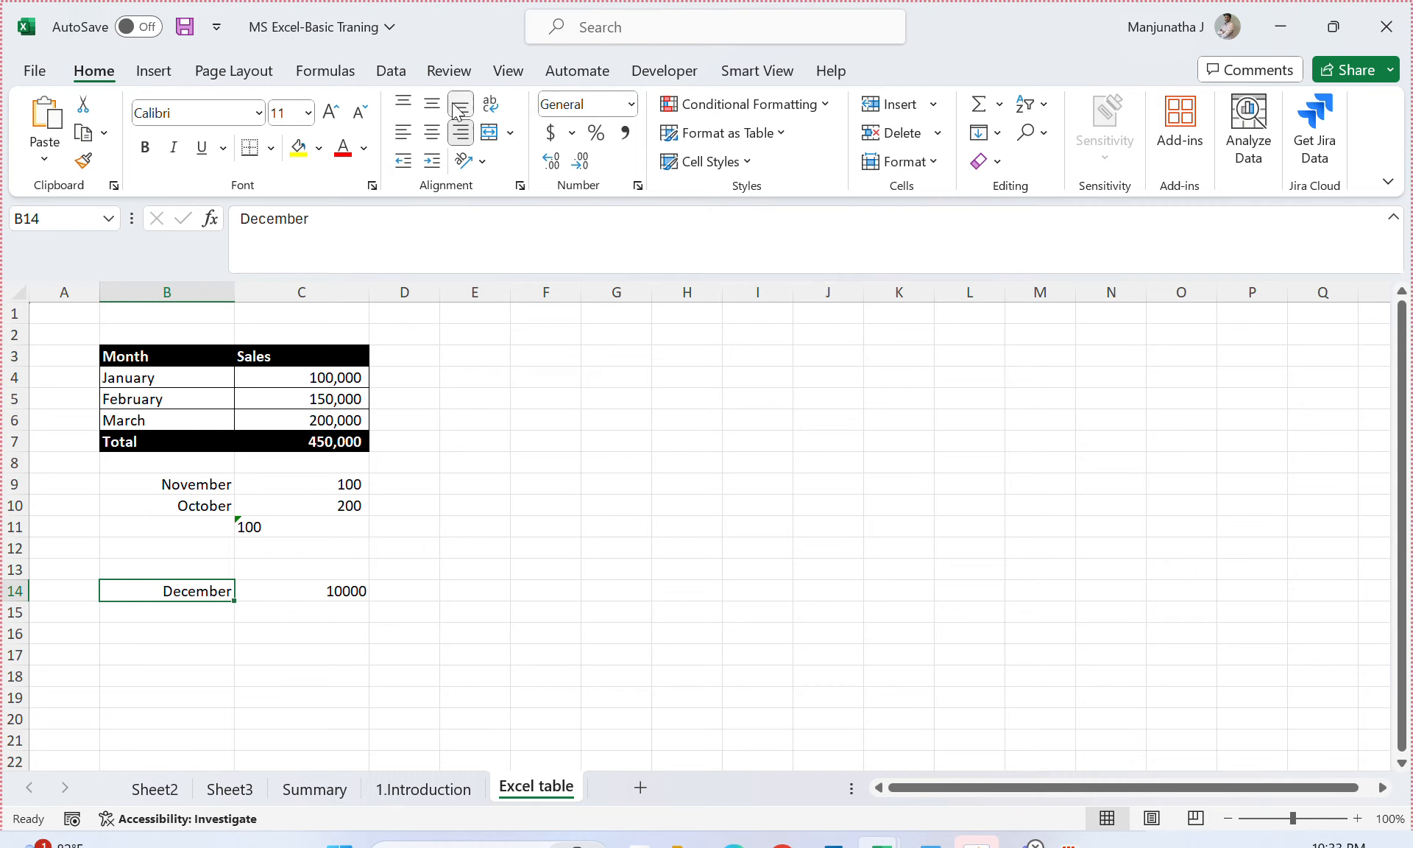
{"action": "left_click", "coordinate": [582, 29]}
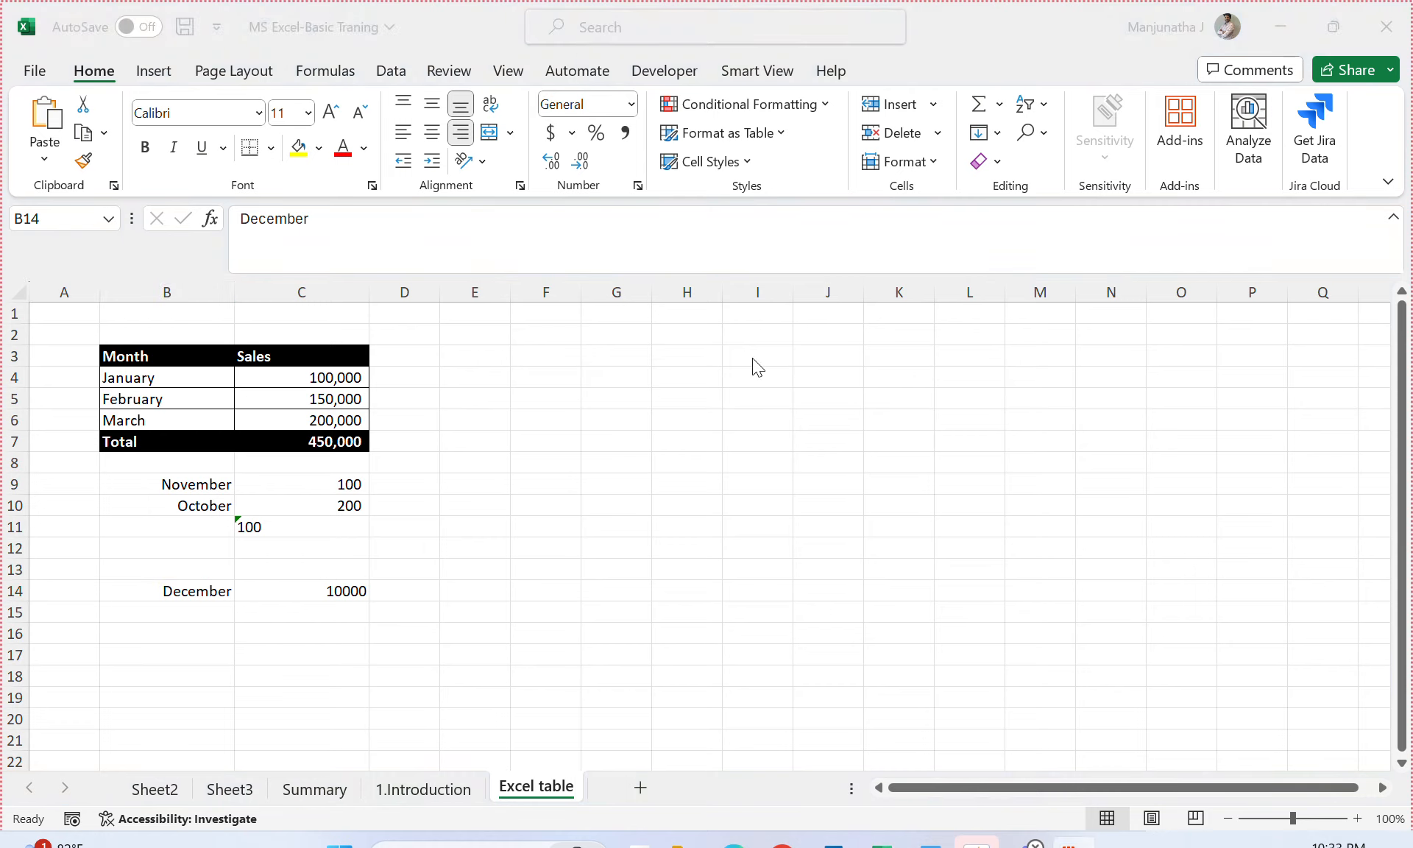